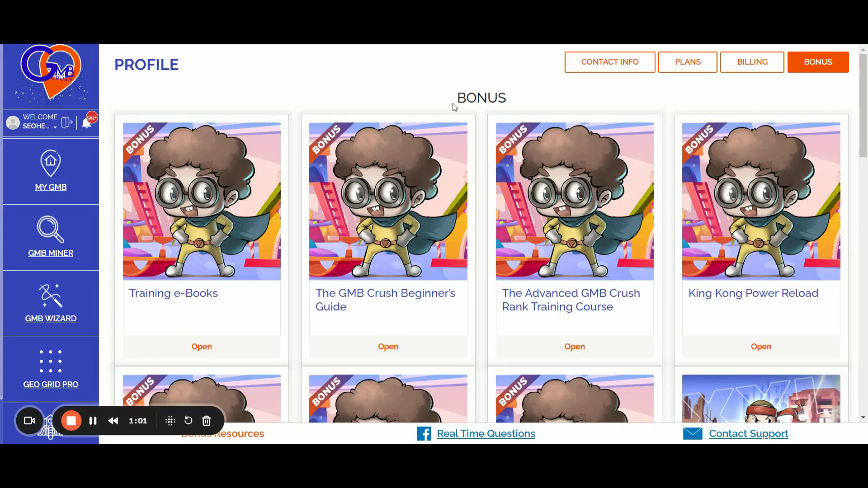
# Step: Browse the bonus cards and open the King Kong Power Reload videos collection
pyautogui.scroll(-5, 479, 136)
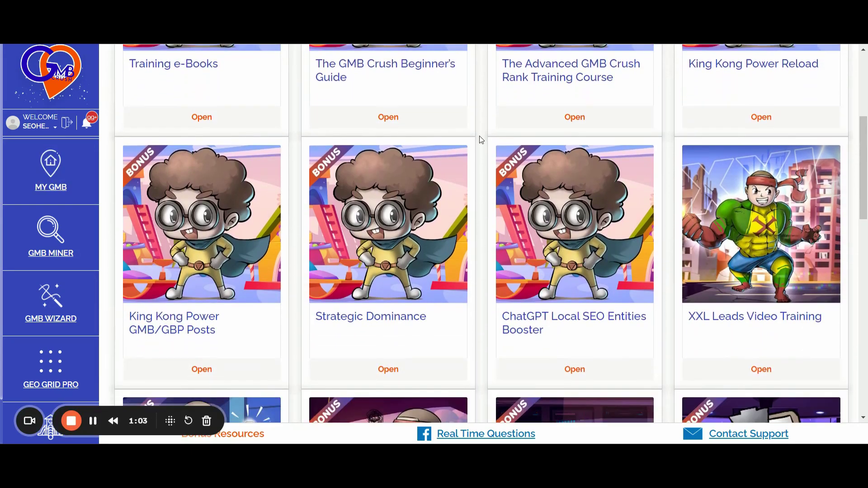
pyautogui.scroll(-4, 479, 136)
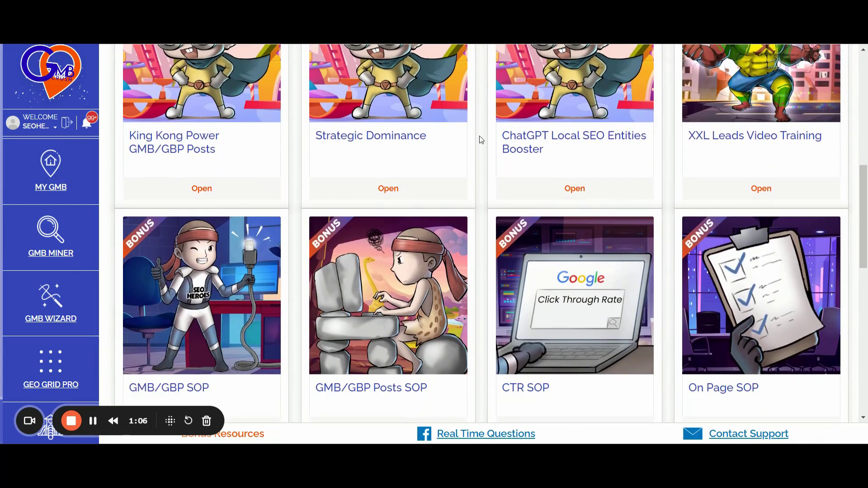
pyautogui.scroll(6, 479, 136)
pyautogui.click(760, 113)
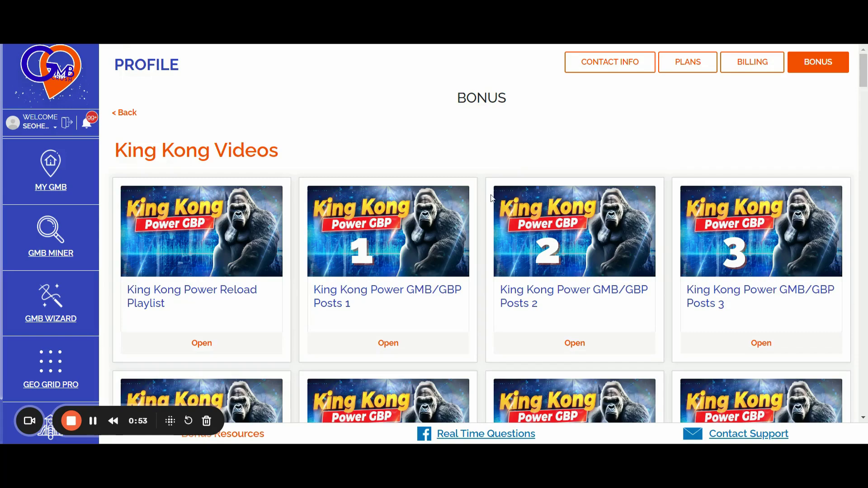
# Step: Scroll the King Kong Videos page down to the GBP Posts 24-27 row
pyautogui.scroll(-6, 465, 233)
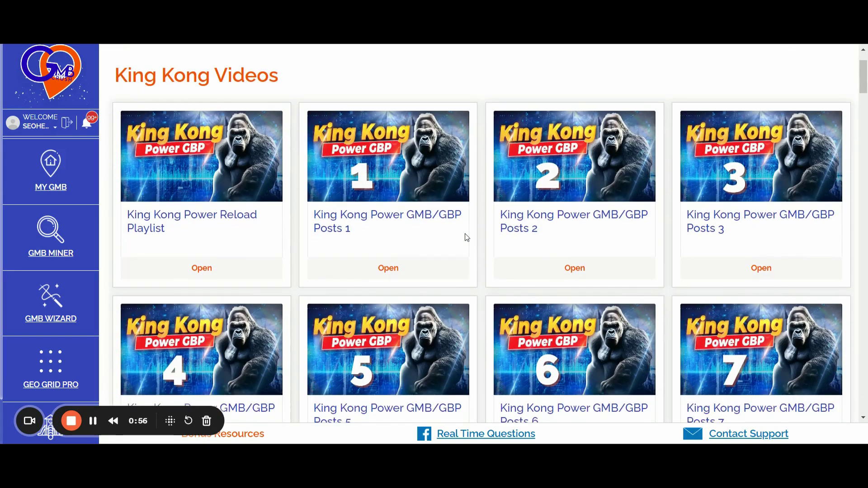
pyautogui.scroll(-8, 466, 237)
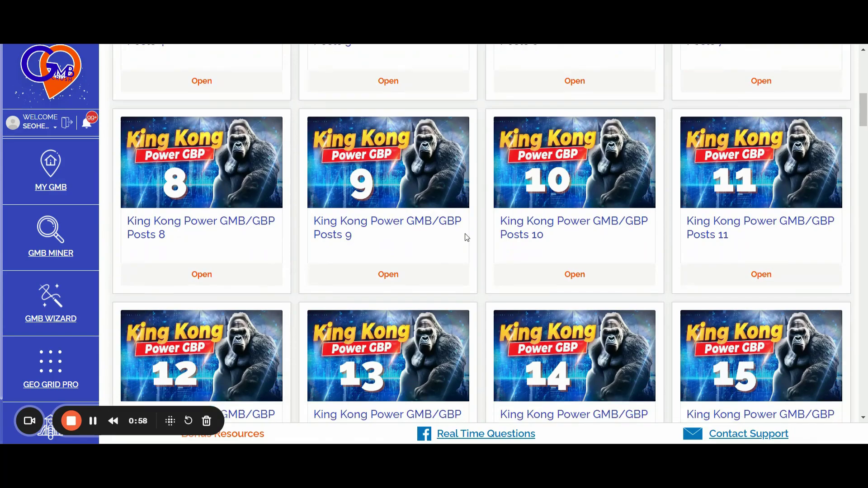
pyautogui.scroll(-5, 452, 240)
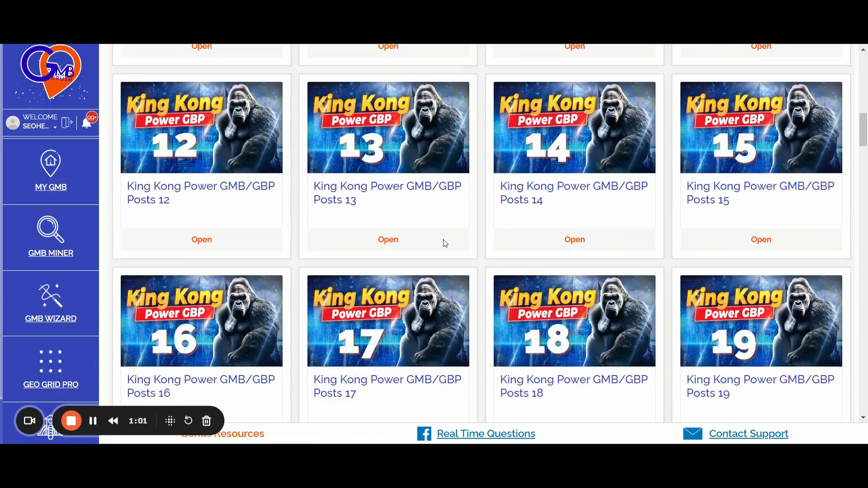
pyautogui.scroll(-6, 446, 243)
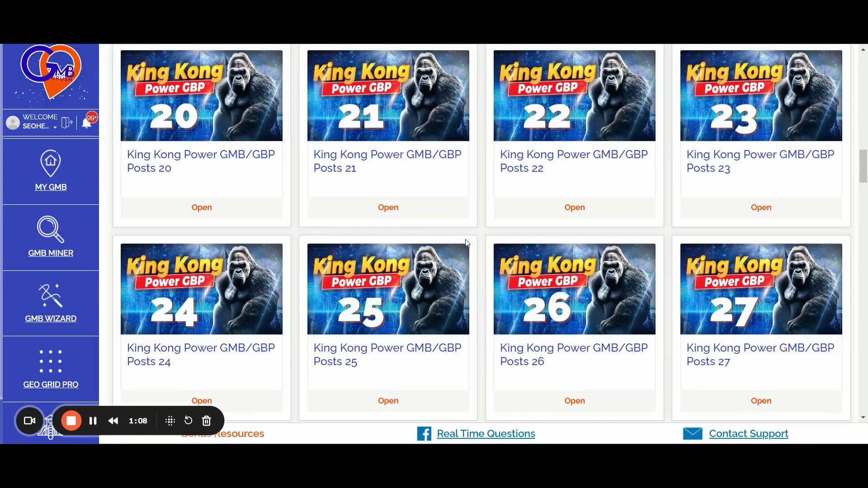
pyautogui.scroll(-4, 467, 243)
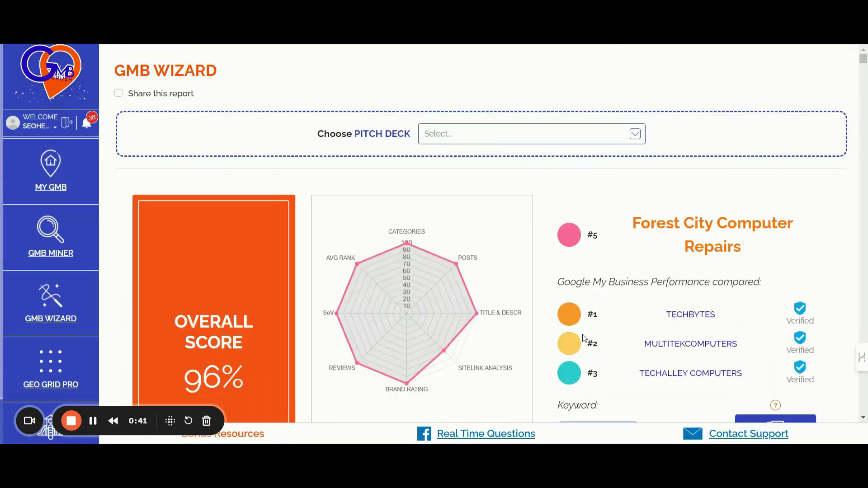
# Step: Scroll the GMB Wizard report past Categories, Ranking Insights and Local Justifications to Organic Insights
pyautogui.scroll(-5, 583, 338)
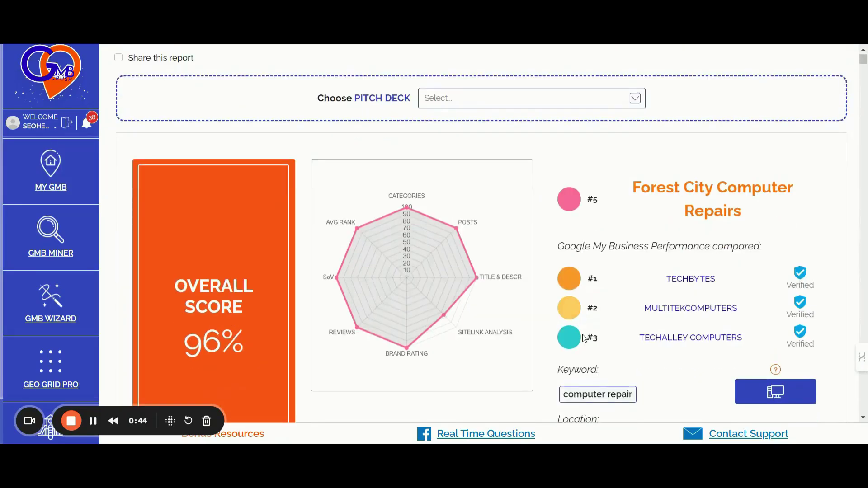
pyautogui.scroll(-8, 579, 343)
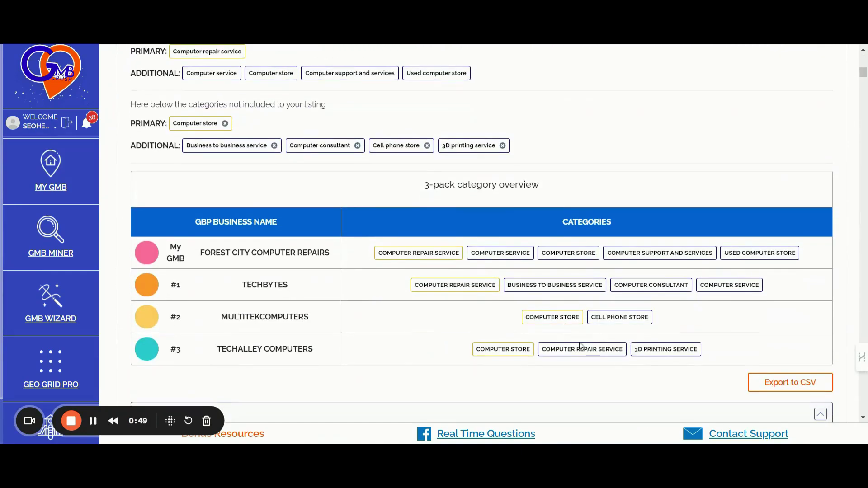
pyautogui.scroll(-5, 586, 344)
pyautogui.scroll(-8, 587, 346)
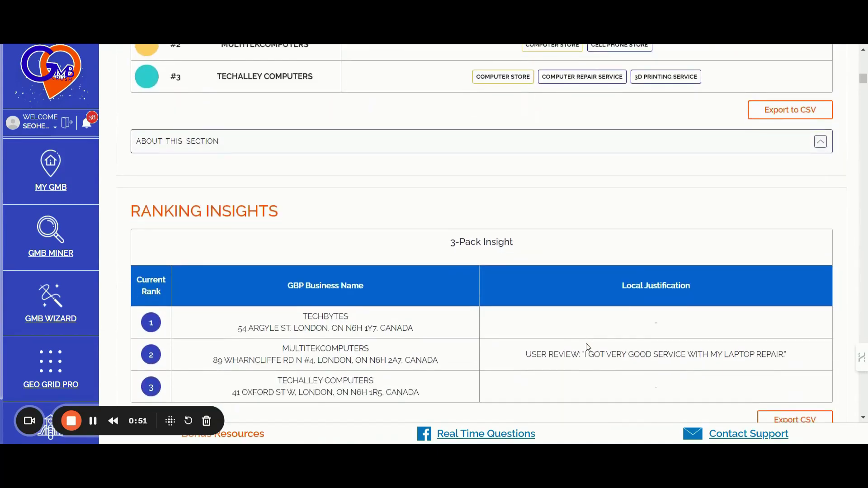
pyautogui.scroll(-2, 588, 347)
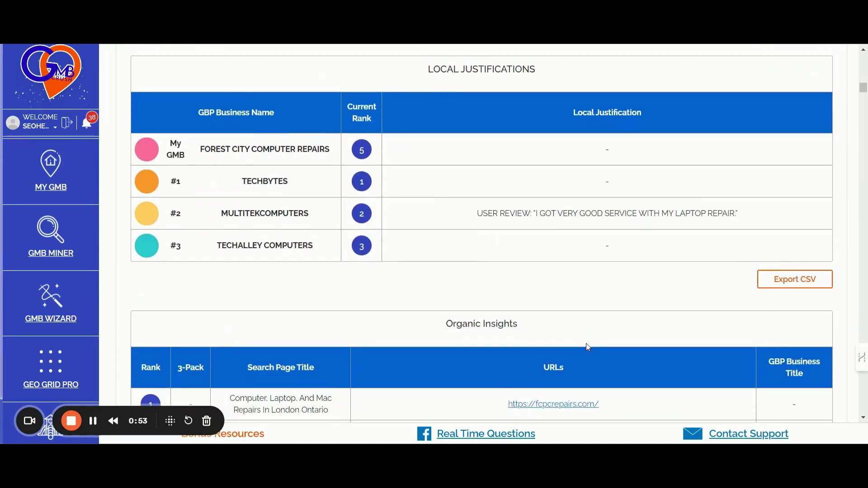
pyautogui.scroll(-2, 588, 347)
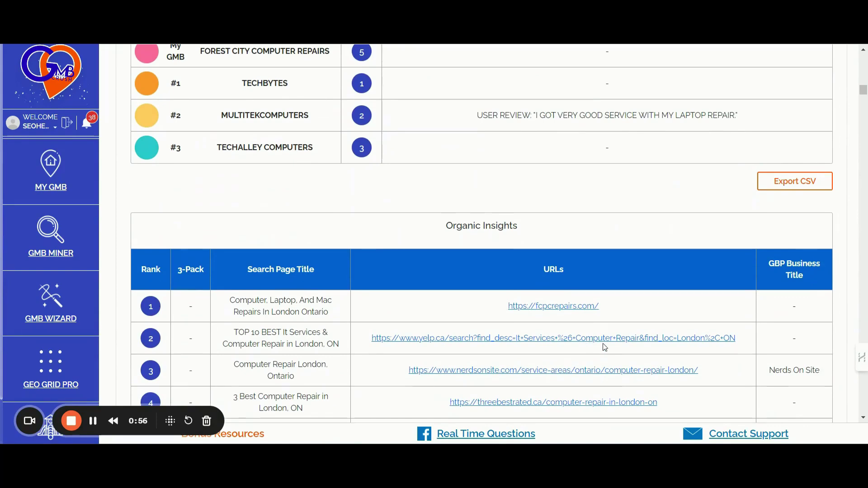
pyautogui.scroll(-2, 605, 348)
pyautogui.scroll(-1, 604, 347)
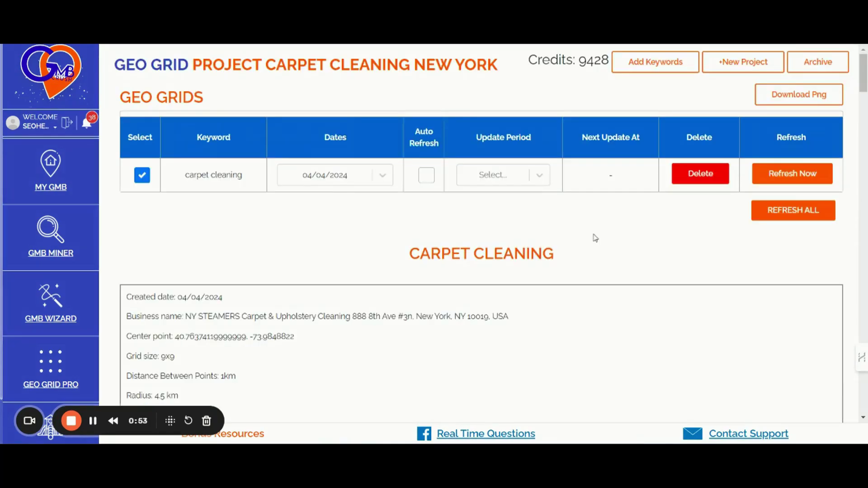
# Step: Scroll the Carpet Cleaning New York project down to the grid heat map and Rank table
pyautogui.scroll(-3, 606, 239)
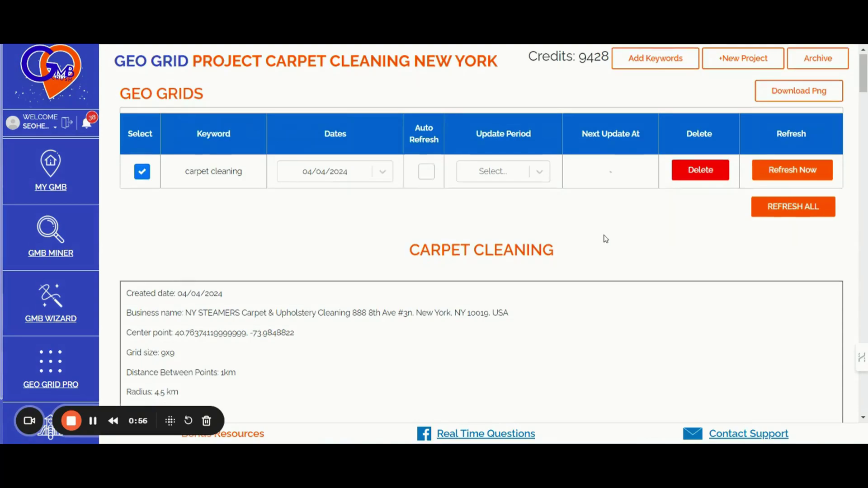
pyautogui.scroll(-5, 606, 239)
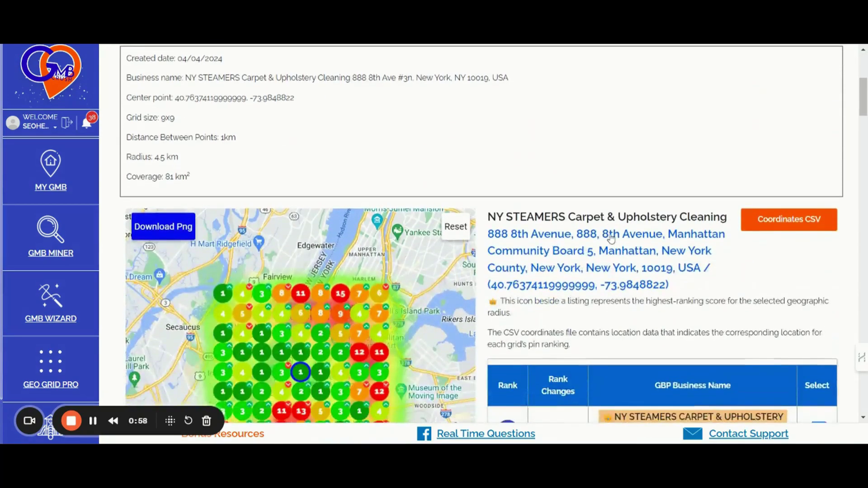
pyautogui.scroll(-1, 653, 235)
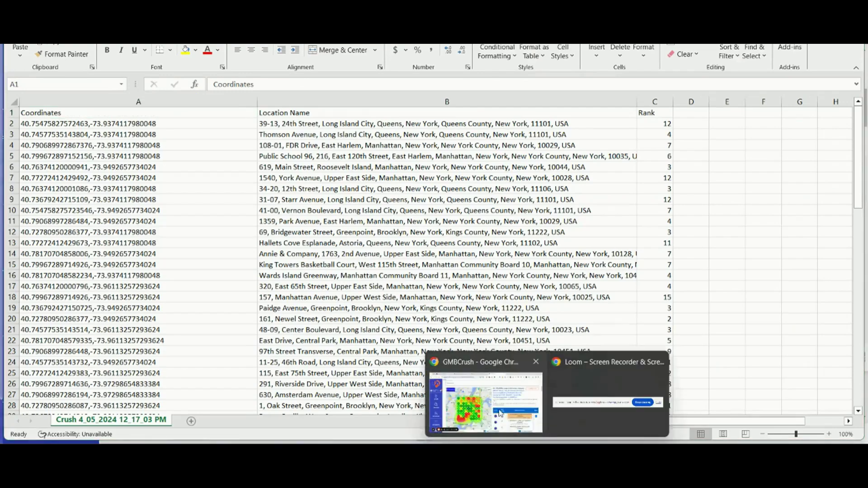
# Step: Leave the Coordinates CSV in Excel and return to the GMB Crush browser window
pyautogui.click(484, 398)
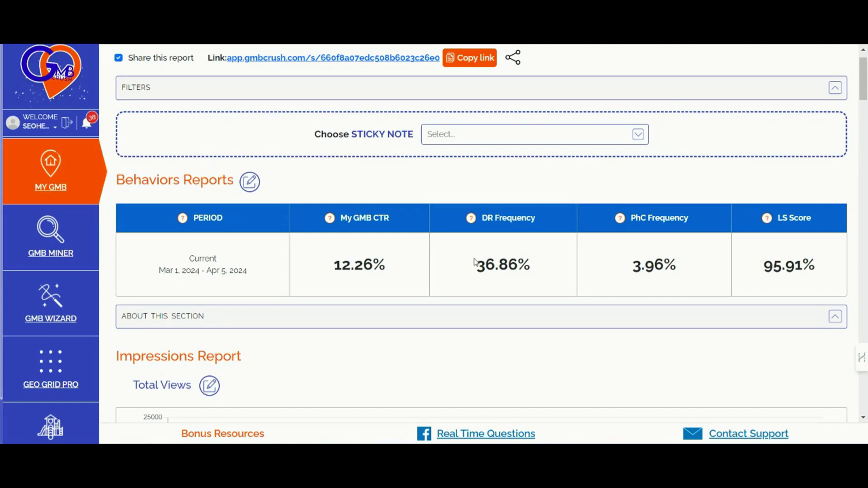
# Step: Scroll through the My GMB Behaviors, Impressions, Keywords and Actions reports
pyautogui.scroll(-1, 474, 261)
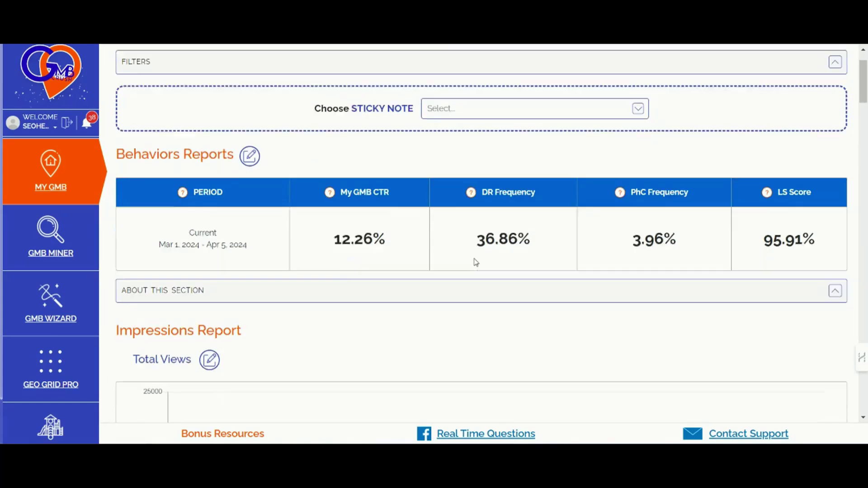
pyautogui.scroll(-2, 592, 255)
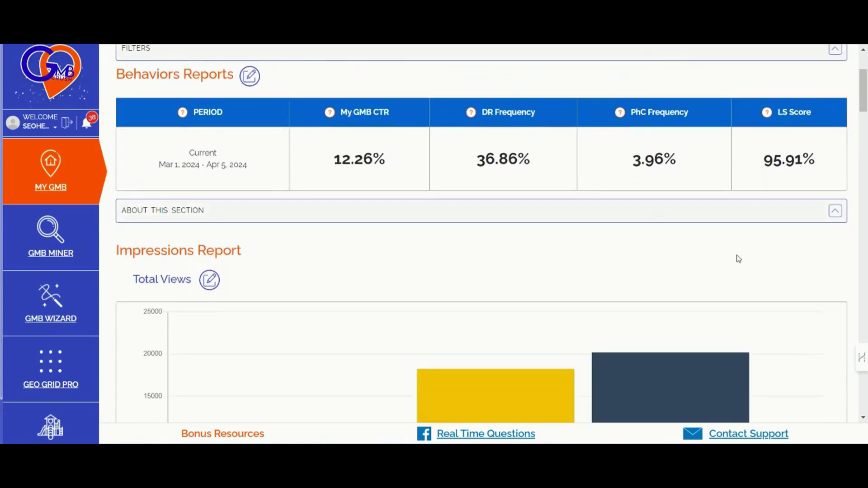
pyautogui.scroll(-10, 737, 256)
pyautogui.scroll(-12, 738, 257)
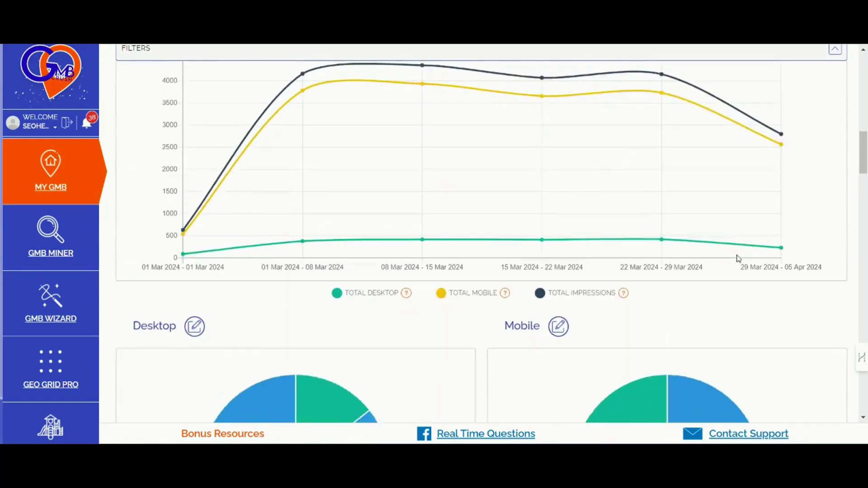
pyautogui.scroll(-15, 737, 255)
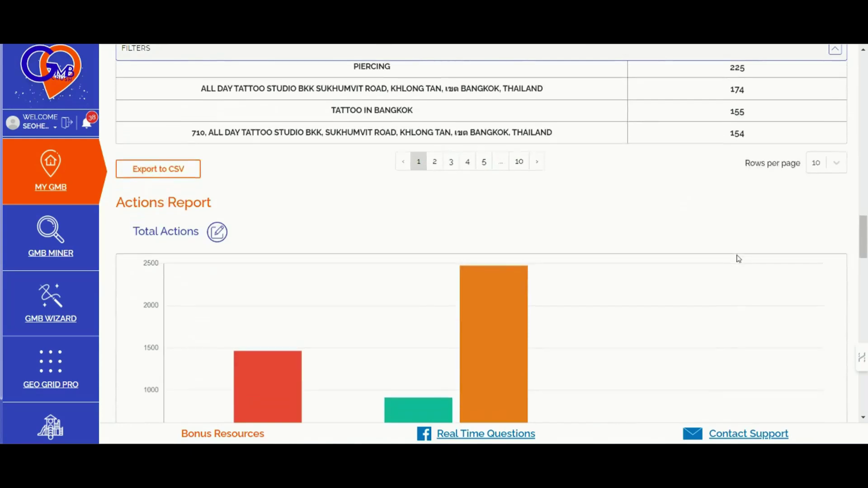
pyautogui.scroll(-5, 737, 256)
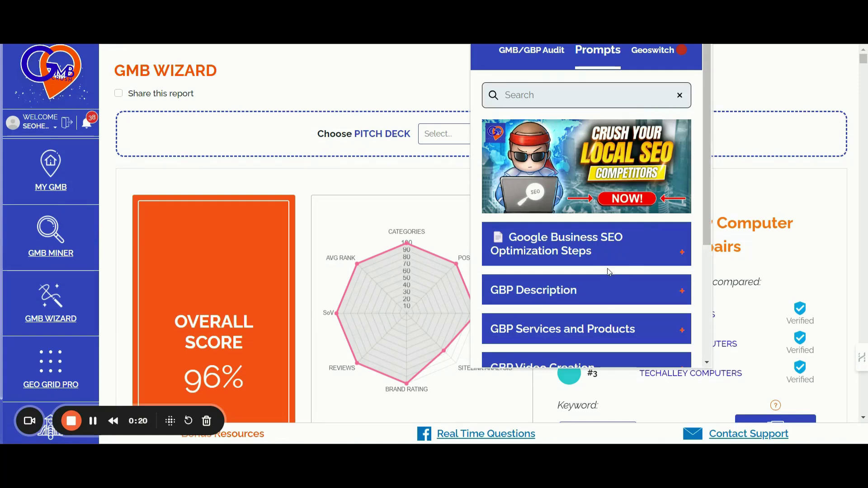
# Step: Browse the prompts library and open Post Prompts' Primary Cat. Google Posts (1/13) prompt
pyautogui.scroll(-1, 615, 246)
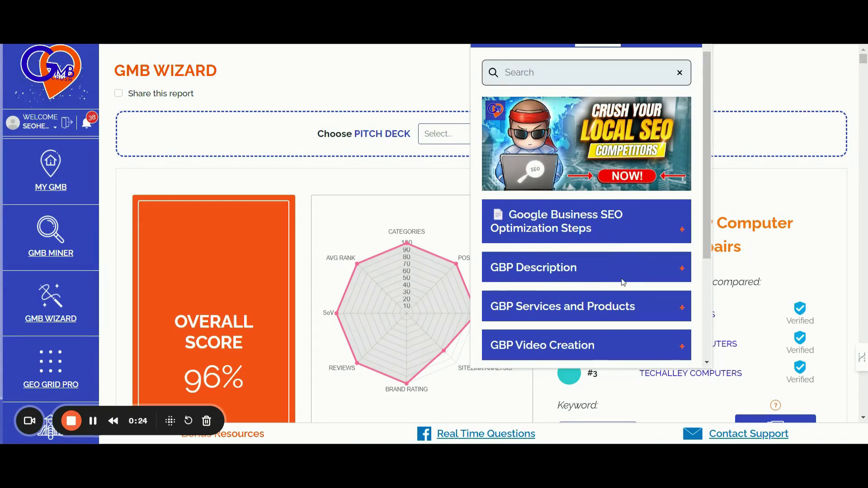
pyautogui.scroll(-5, 628, 287)
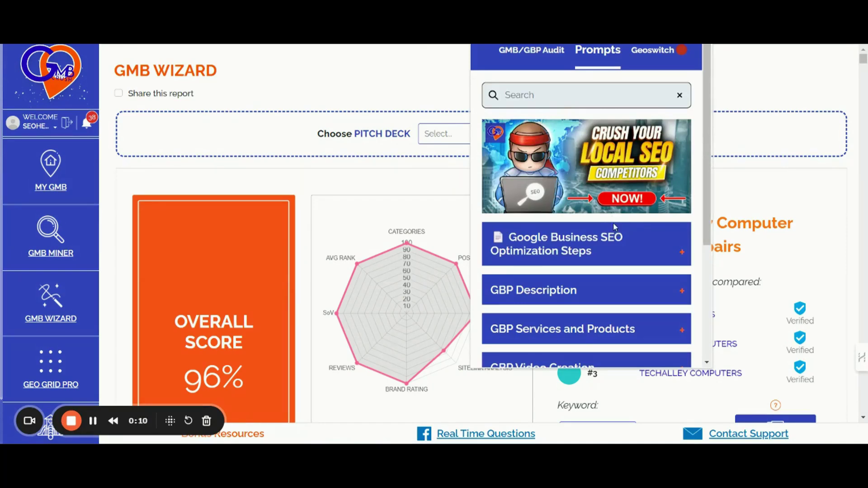
pyautogui.scroll(-3, 613, 228)
pyautogui.scroll(-2, 614, 227)
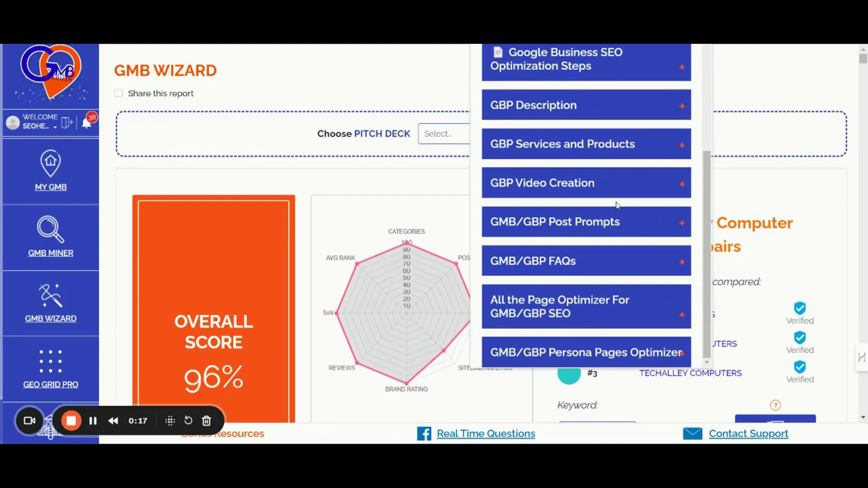
pyautogui.click(681, 263)
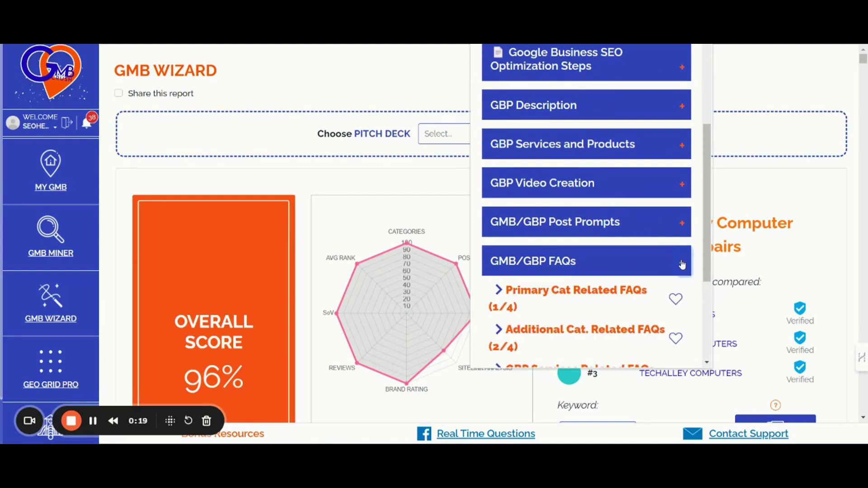
pyautogui.click(681, 223)
pyautogui.click(617, 252)
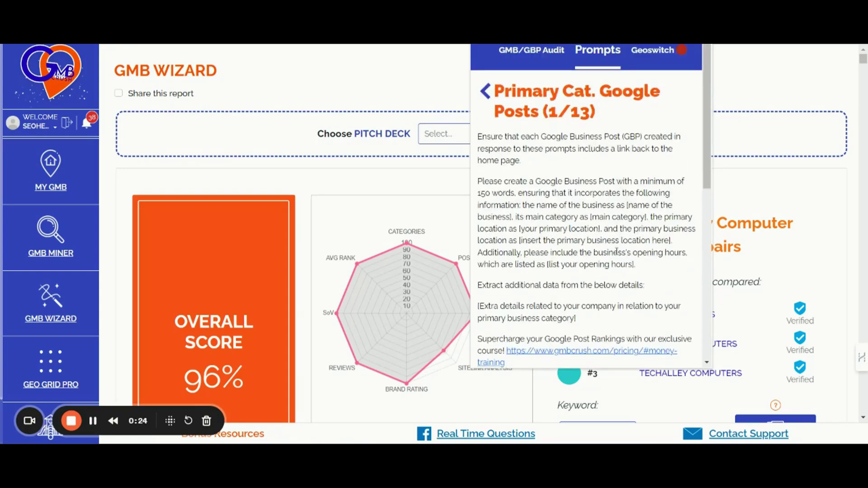
pyautogui.scroll(-10, 616, 251)
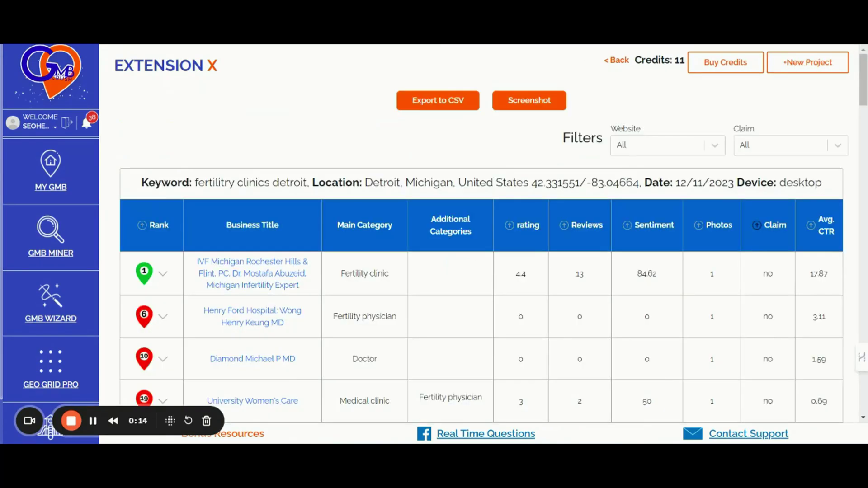
# Step: Review the Detroit fertility clinic results and highlight the first clinic's claim status
pyautogui.scroll(-4, 626, 171)
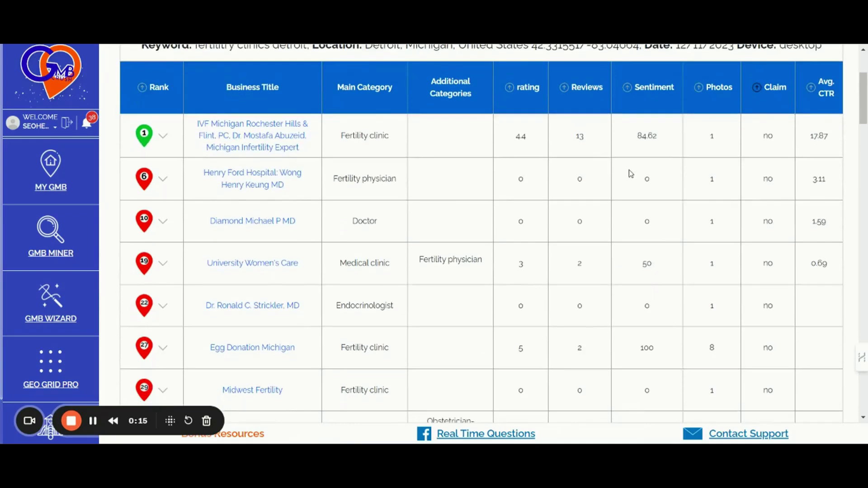
pyautogui.scroll(2, 630, 173)
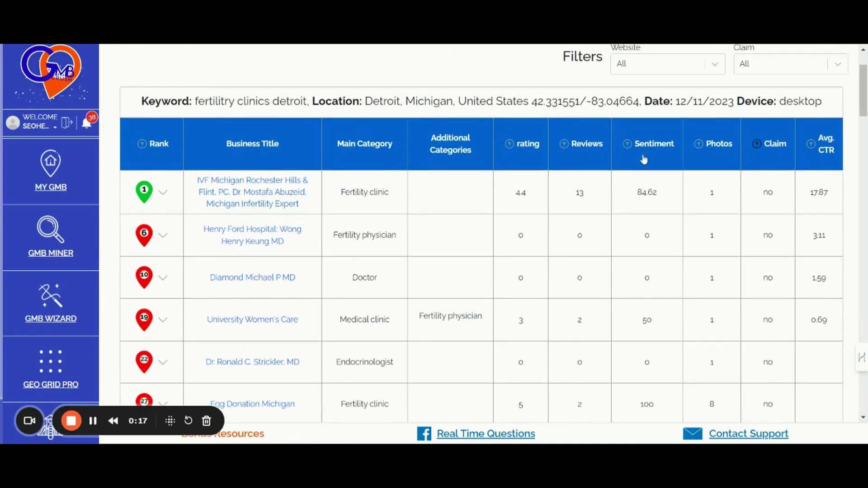
pyautogui.doubleClick(769, 192)
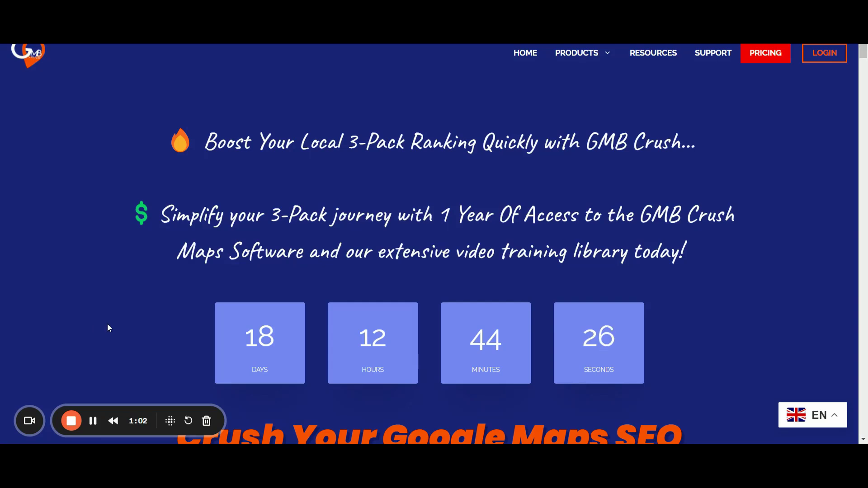
# Step: Scroll the sales page past the offer text to the Sidekick, Local Hero and Superhero pricing cards
pyautogui.scroll(-2, 107, 325)
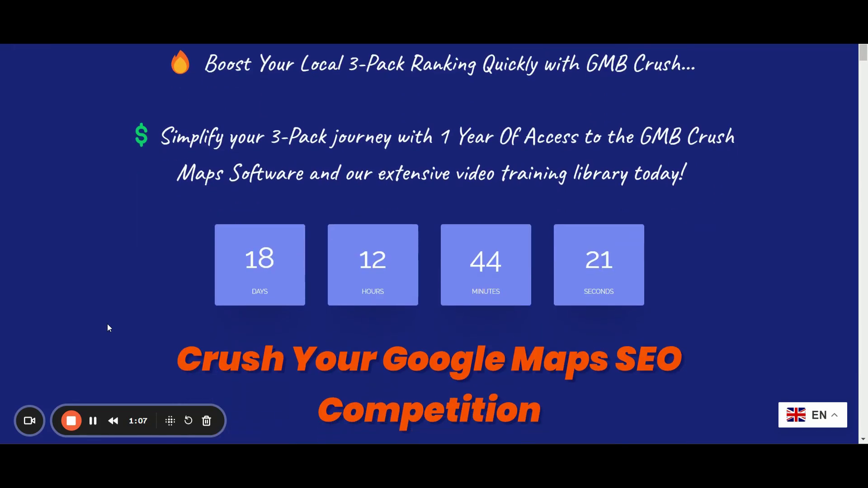
pyautogui.scroll(-3, 107, 324)
pyautogui.scroll(-13, 107, 324)
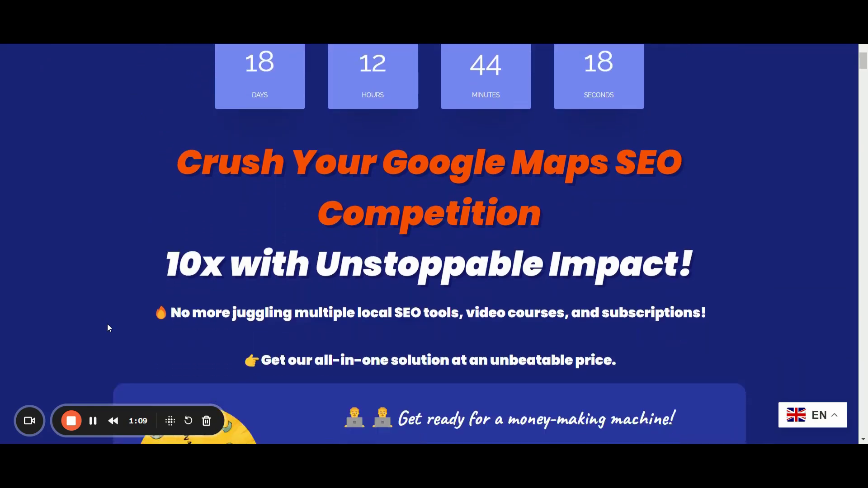
pyautogui.scroll(-17, 107, 324)
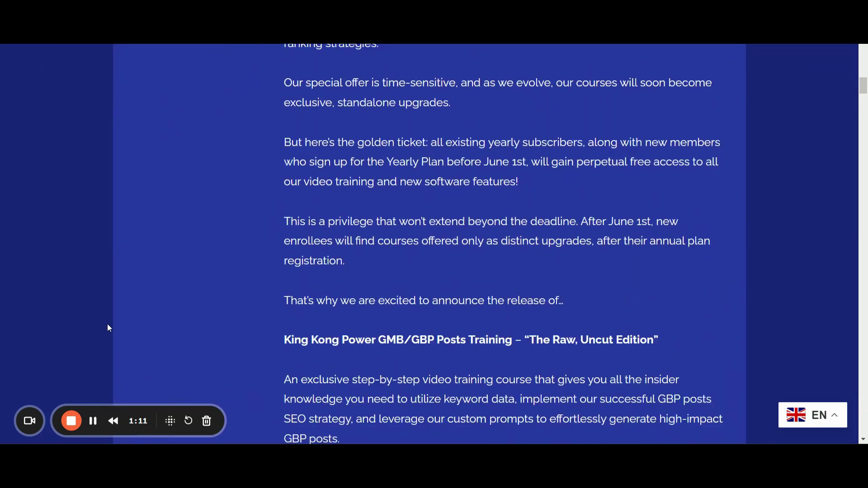
pyautogui.scroll(-20, 109, 328)
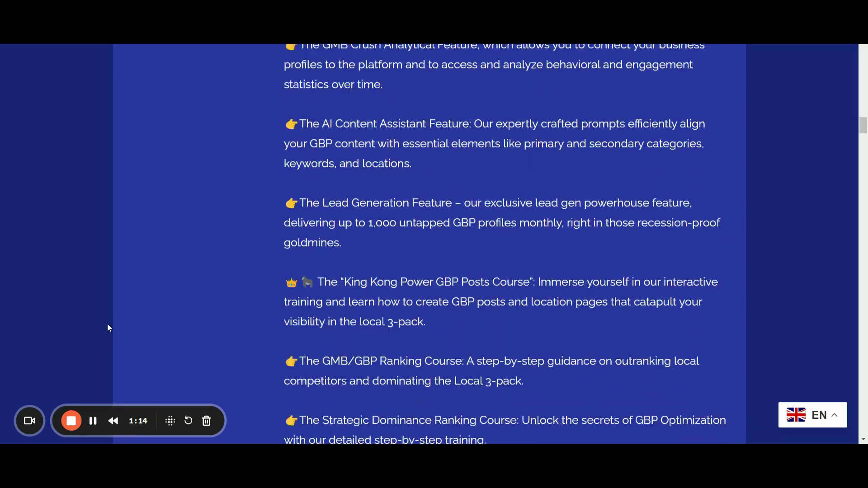
pyautogui.scroll(-20, 109, 328)
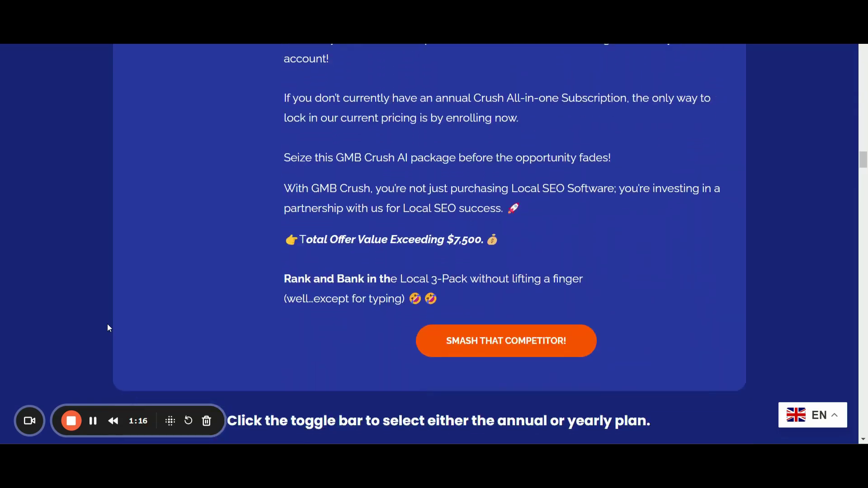
pyautogui.scroll(-2, 109, 327)
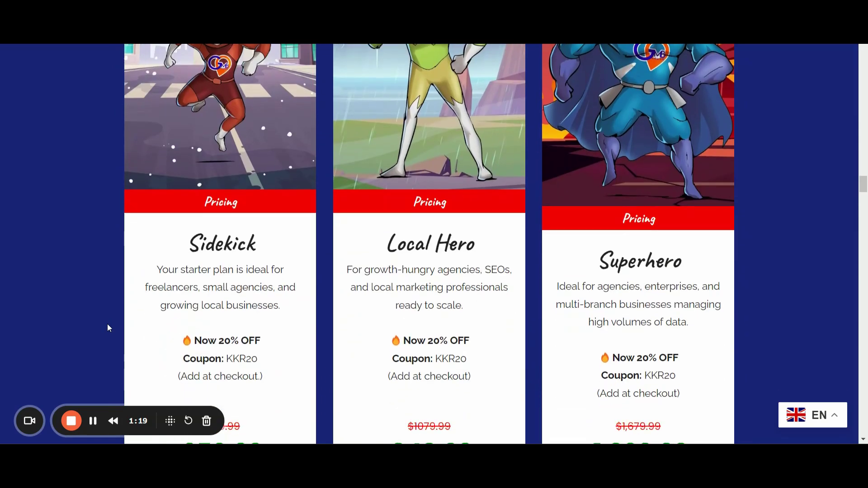
pyautogui.scroll(-1, 109, 328)
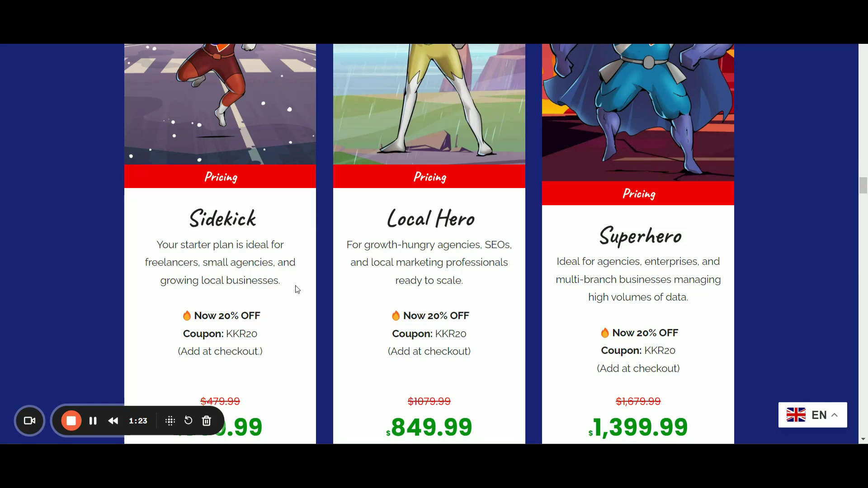
pyautogui.scroll(-1, 295, 286)
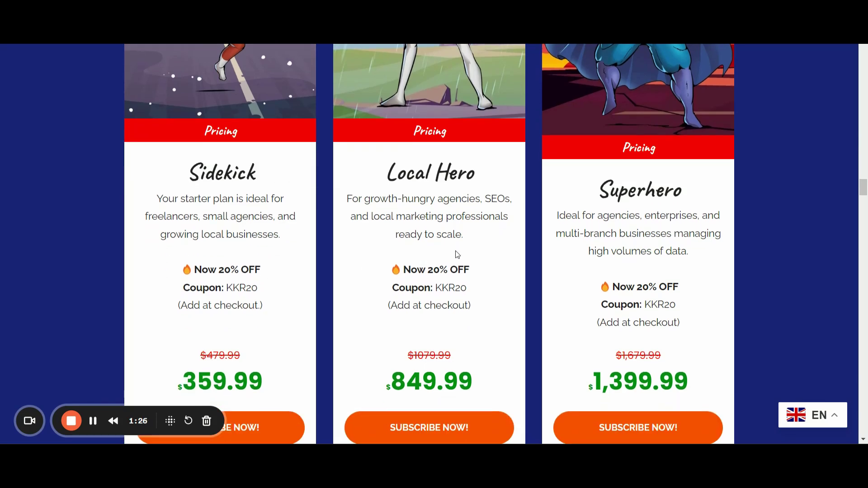
pyautogui.scroll(-2, 515, 246)
pyautogui.scroll(-1, 516, 244)
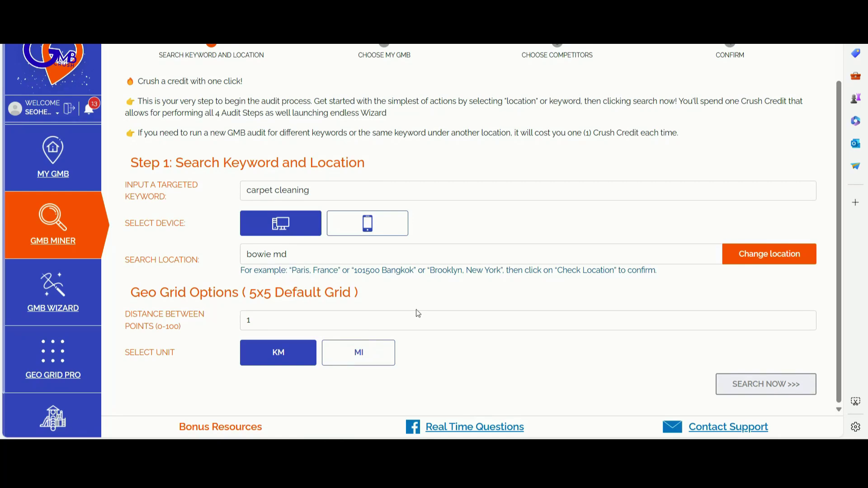
# Step: Set the location to Bowie, Maryland and run the carpet cleaning audit, confirming the credit spend
pyautogui.click(755, 260)
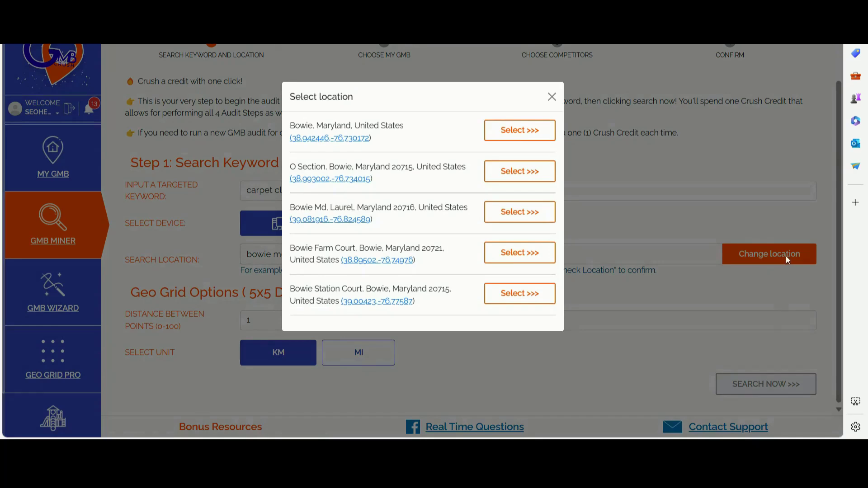
pyautogui.click(517, 132)
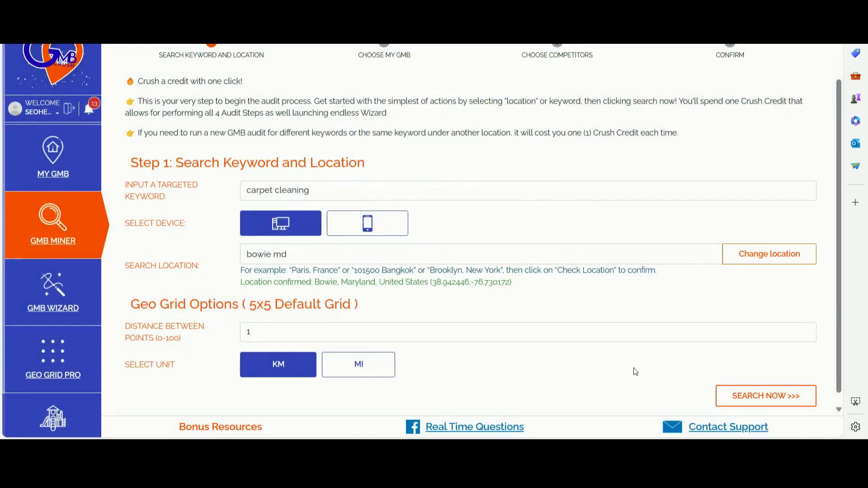
pyautogui.click(764, 396)
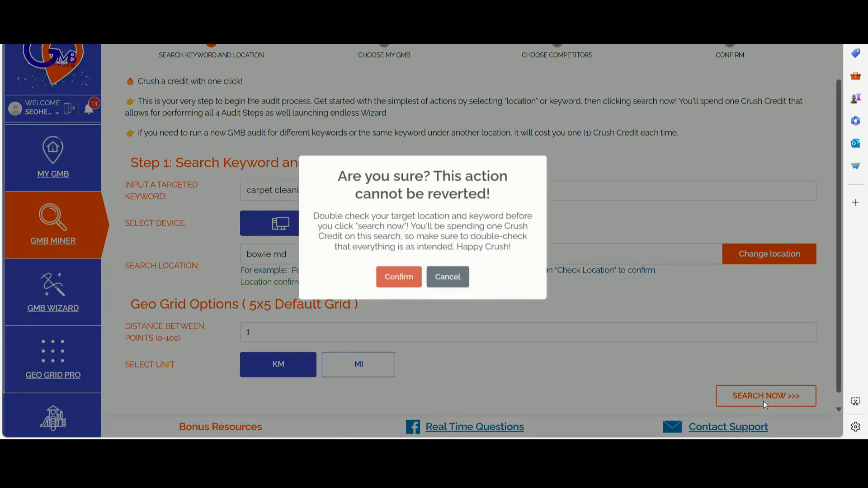
pyautogui.click(400, 279)
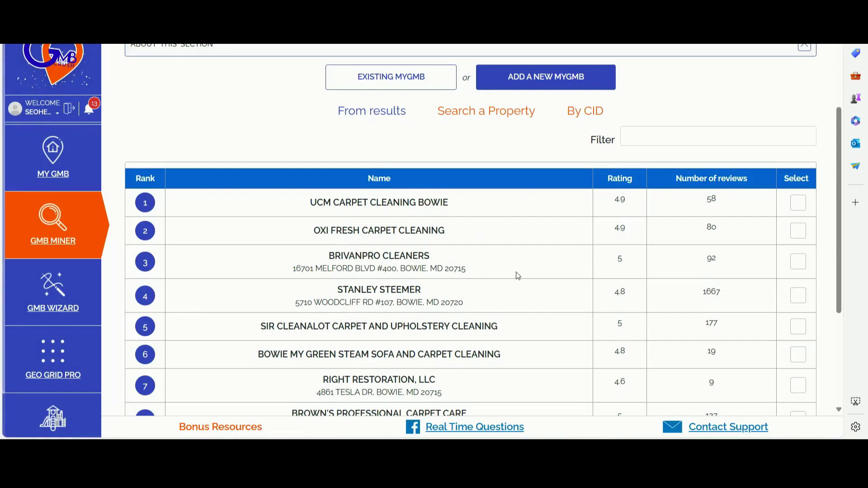
# Step: Mark BrivanPro Cleaners as my own business
pyautogui.scroll(-1, 533, 267)
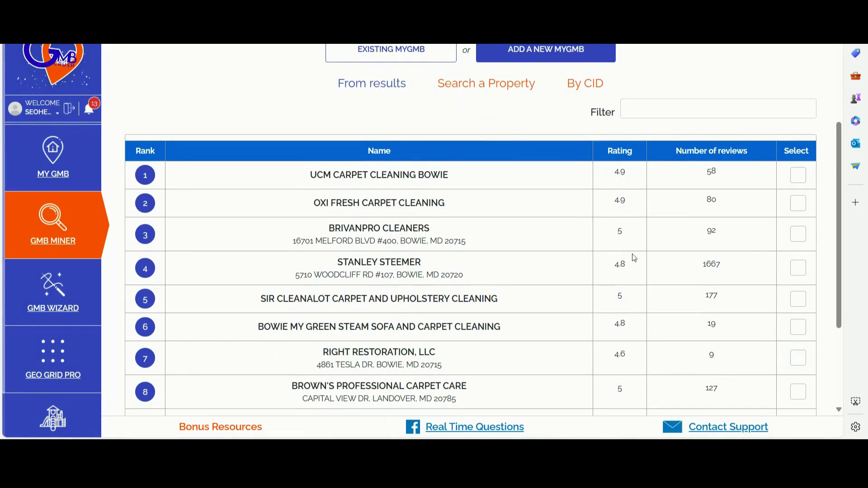
pyautogui.click(798, 234)
pyautogui.scroll(-3, 773, 335)
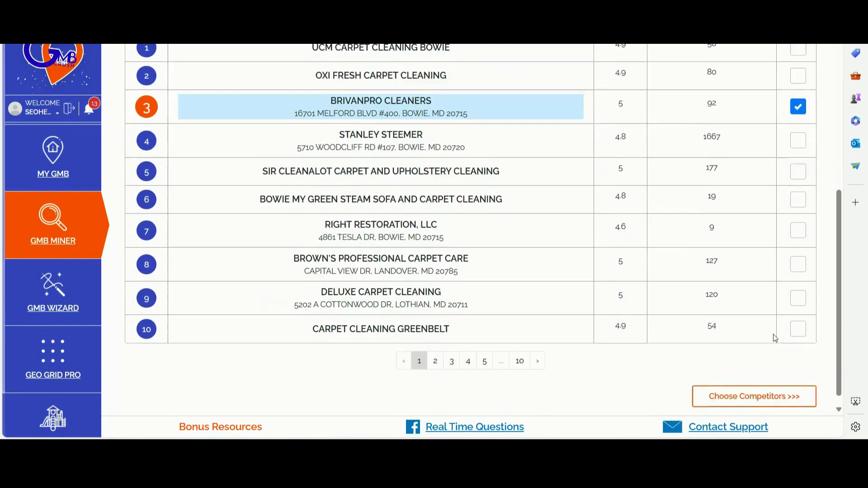
# Step: Choose UCM Carpet Cleaning Bowie, Oxi Fresh Carpet Cleaning and Stanley Steemer as competitors and confirm
pyautogui.click(750, 383)
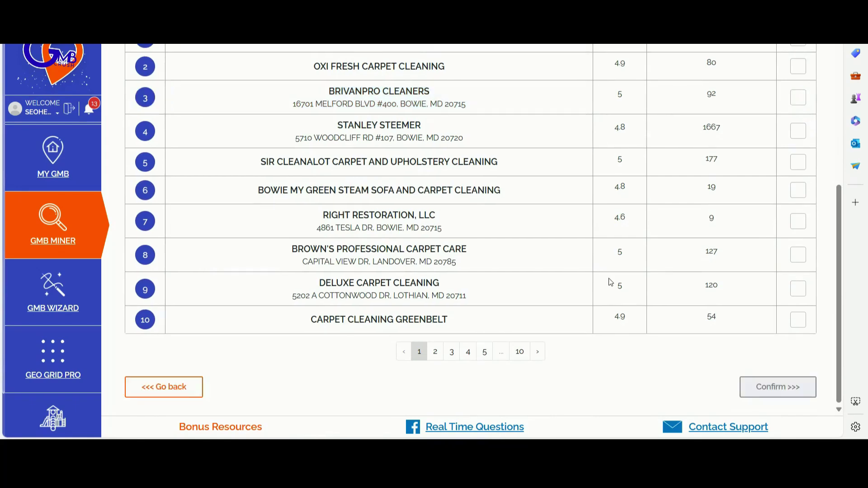
pyautogui.scroll(1, 610, 282)
pyautogui.scroll(3, 610, 282)
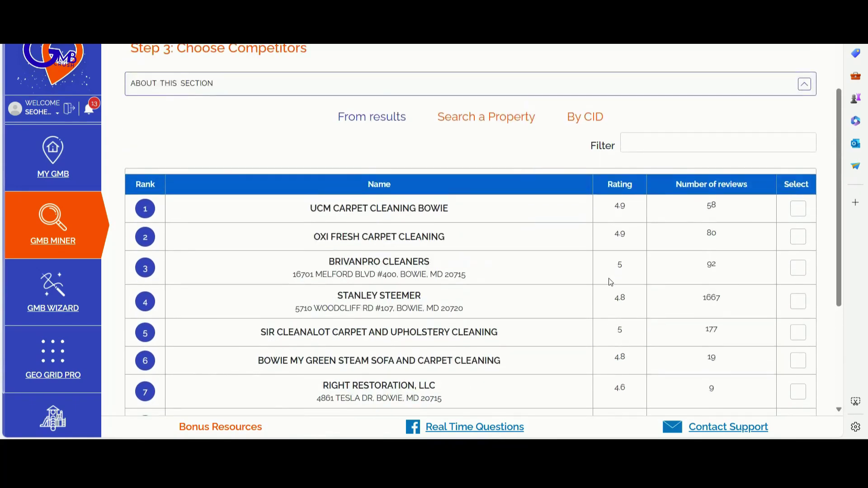
pyautogui.scroll(-1, 610, 282)
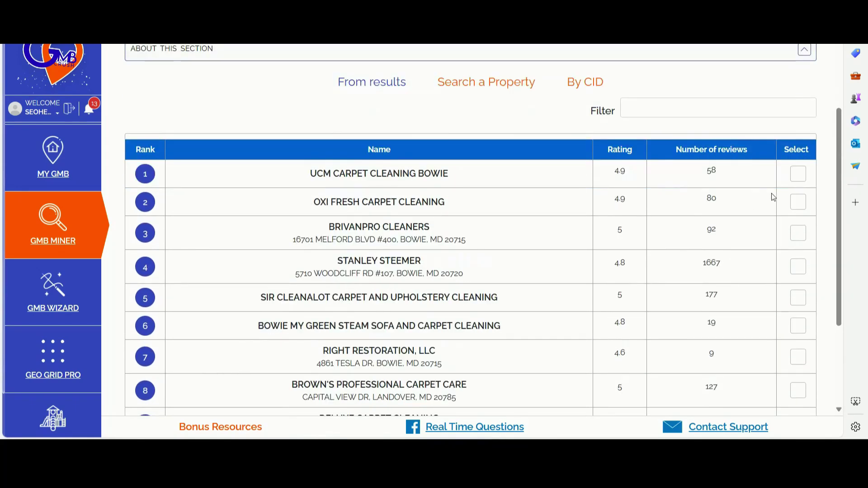
pyautogui.click(797, 174)
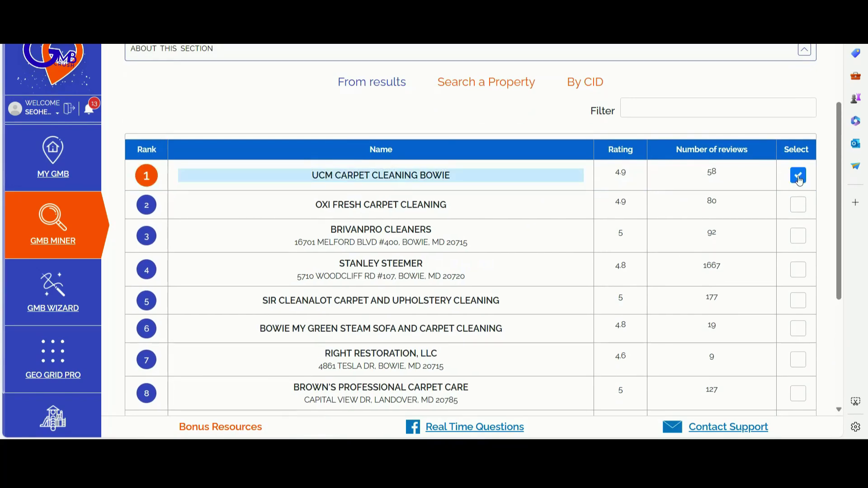
pyautogui.click(799, 206)
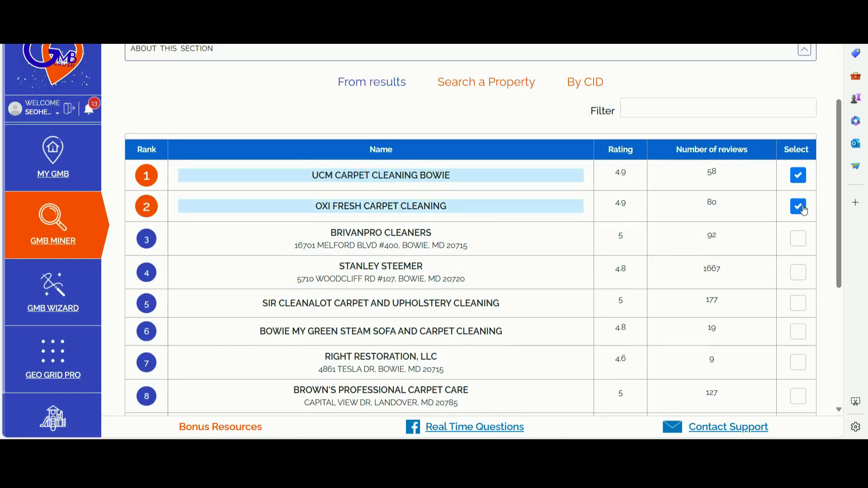
pyautogui.click(798, 275)
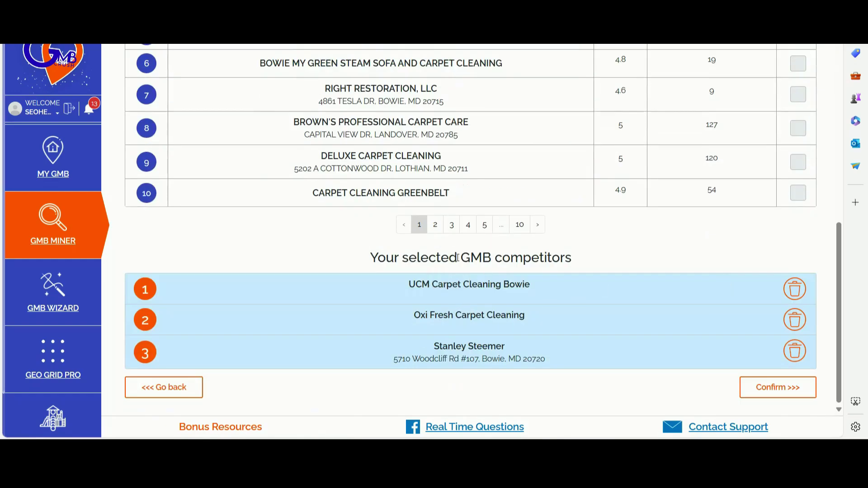
pyautogui.click(782, 392)
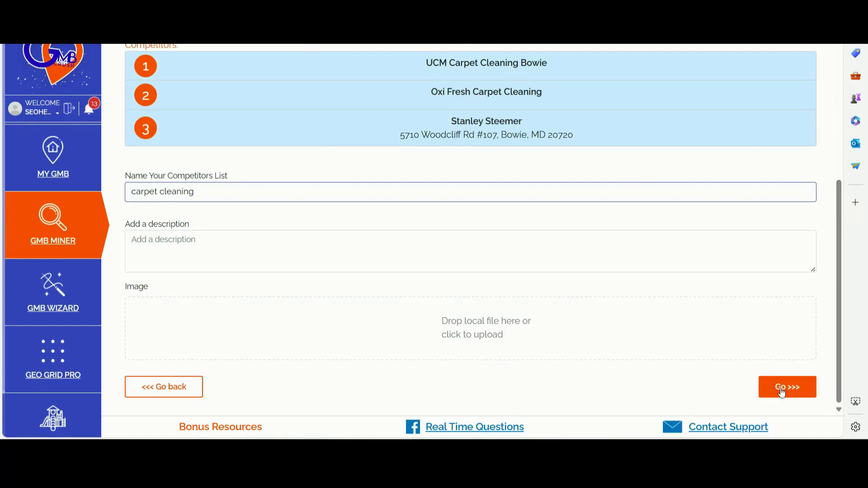
# Step: Create the 'carpet cleaning' competitor list for BrivanPro Cleaners with the three competitors
pyautogui.scroll(4, 545, 260)
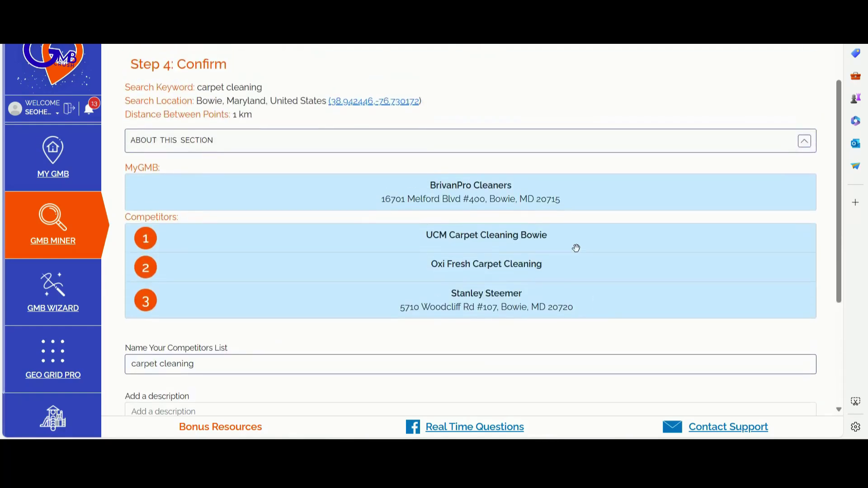
pyautogui.scroll(-4, 598, 245)
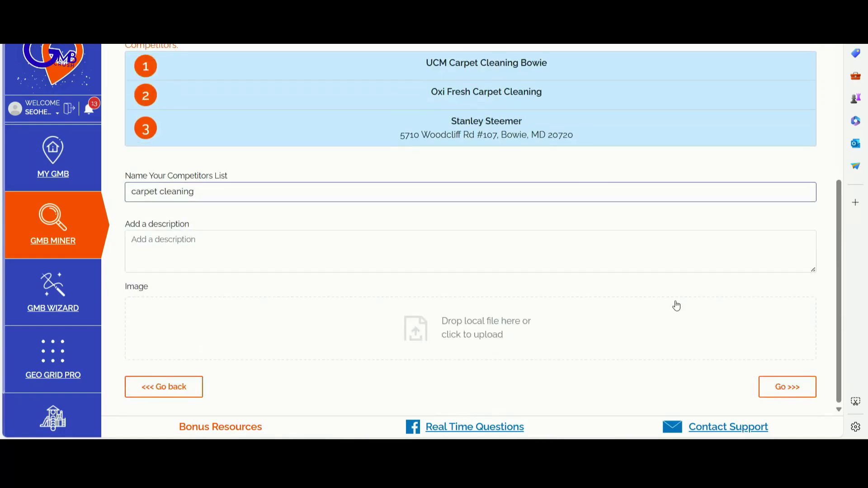
pyautogui.click(777, 383)
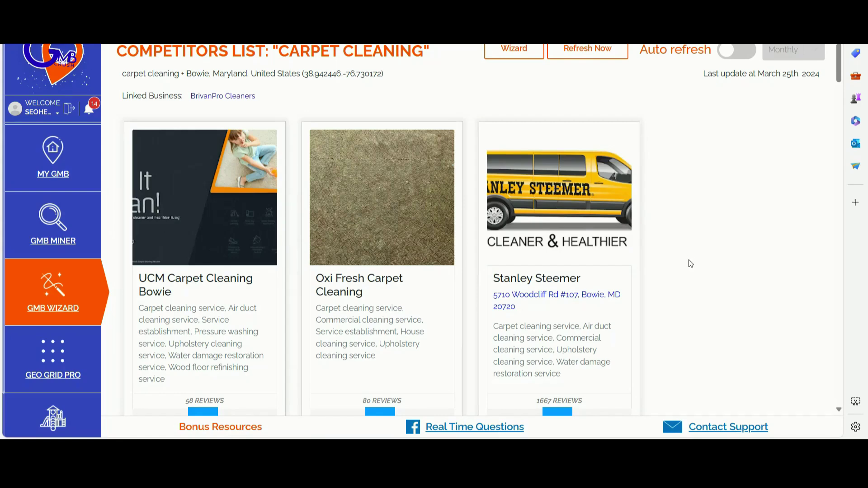
# Step: Open the wizard report and scroll past the 52% score to the Categories section's missing categories
pyautogui.click(518, 54)
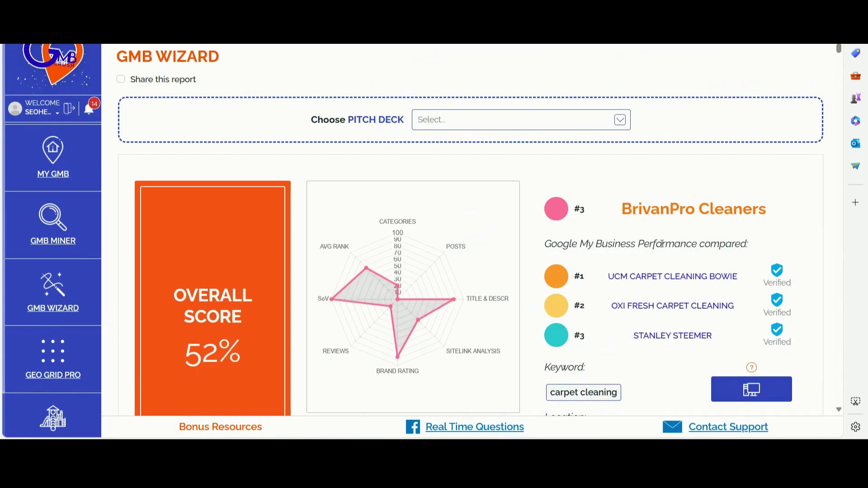
pyautogui.scroll(-6, 661, 244)
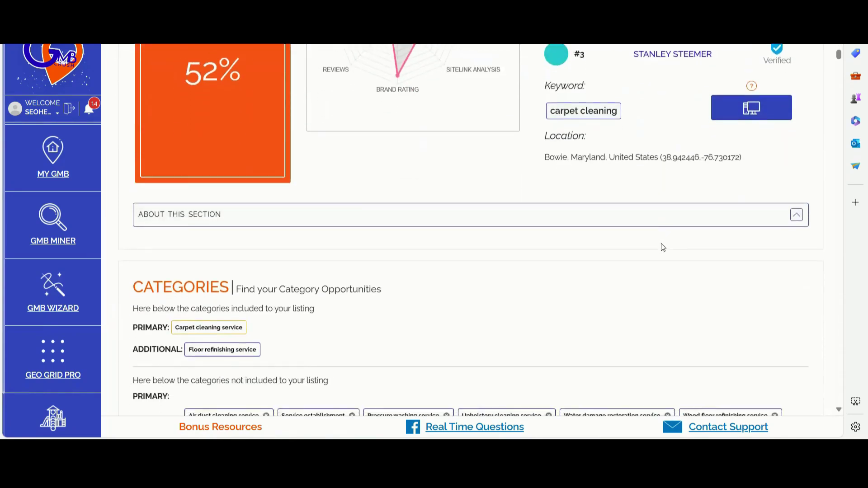
pyautogui.scroll(-1, 660, 243)
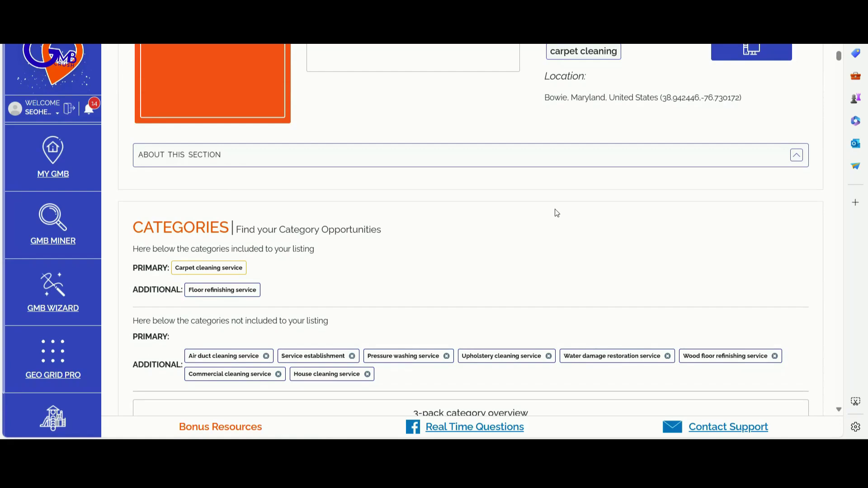
pyautogui.scroll(-2, 514, 229)
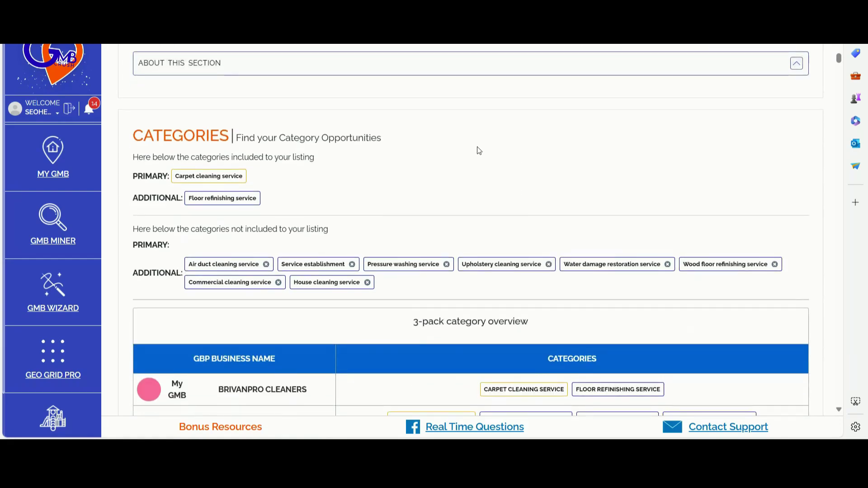
# Step: Scroll past the 3-pack category overview to Ranking Insights, where BrivanPro Cleaners ranks third
pyautogui.scroll(-1, 476, 146)
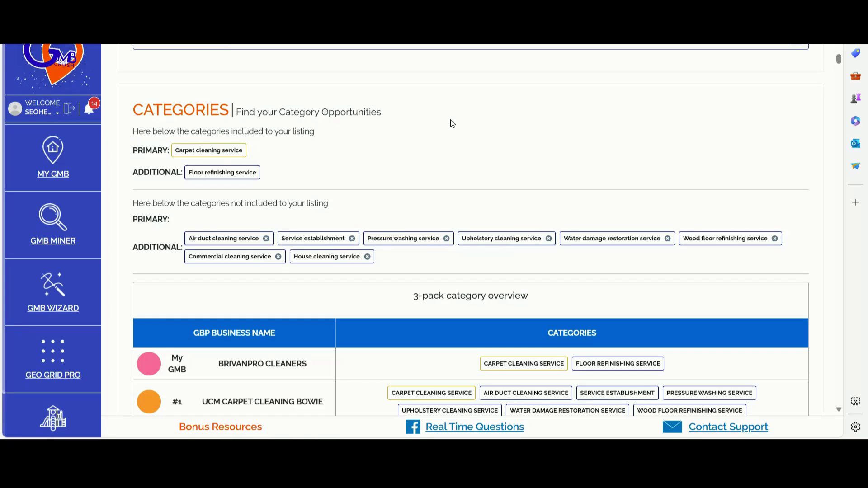
pyautogui.scroll(-2, 501, 162)
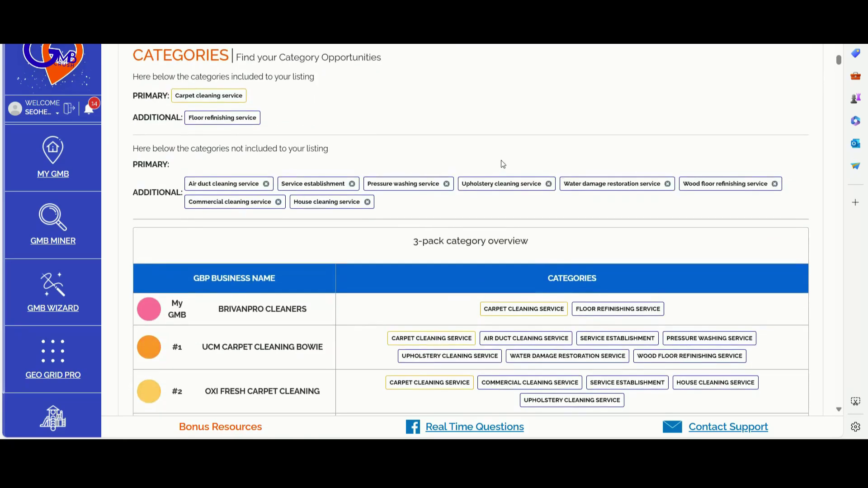
pyautogui.scroll(-10, 502, 163)
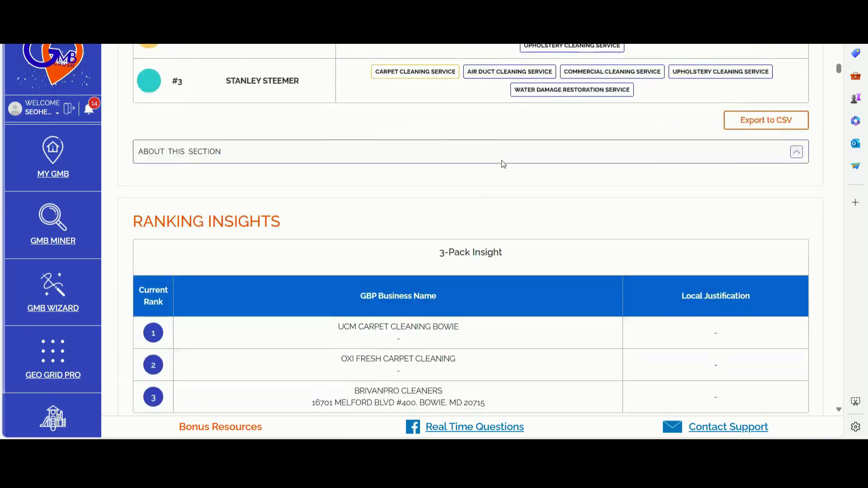
# Step: Scroll through Organic Insights, Business Attributes and the Zip Code table to the 20715 difficulty gauge
pyautogui.scroll(-14, 501, 164)
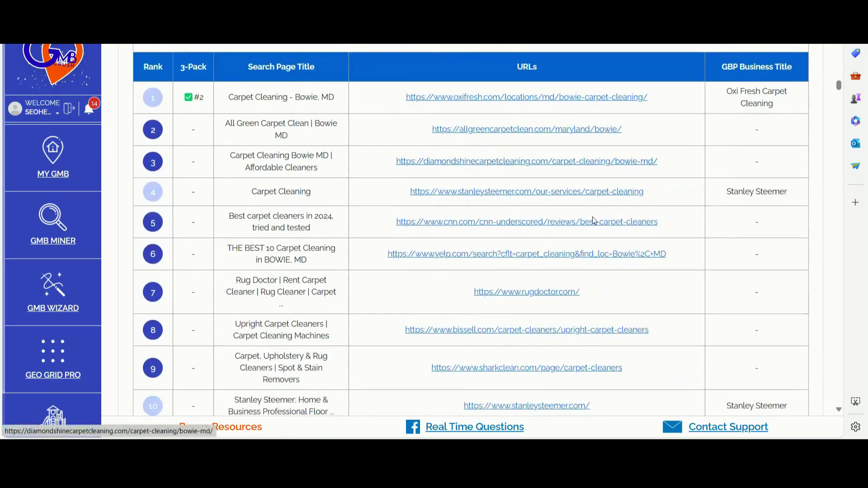
pyautogui.scroll(-16, 593, 218)
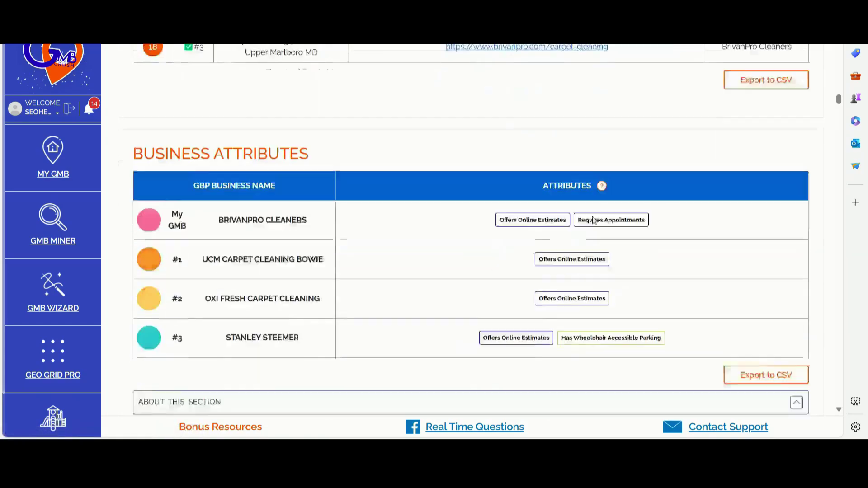
pyautogui.scroll(-14, 593, 217)
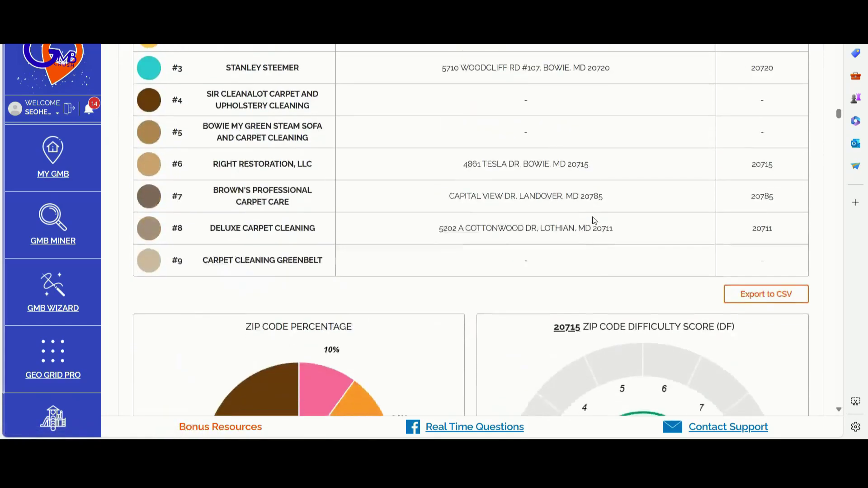
pyautogui.scroll(-2, 593, 220)
pyautogui.scroll(10, 593, 220)
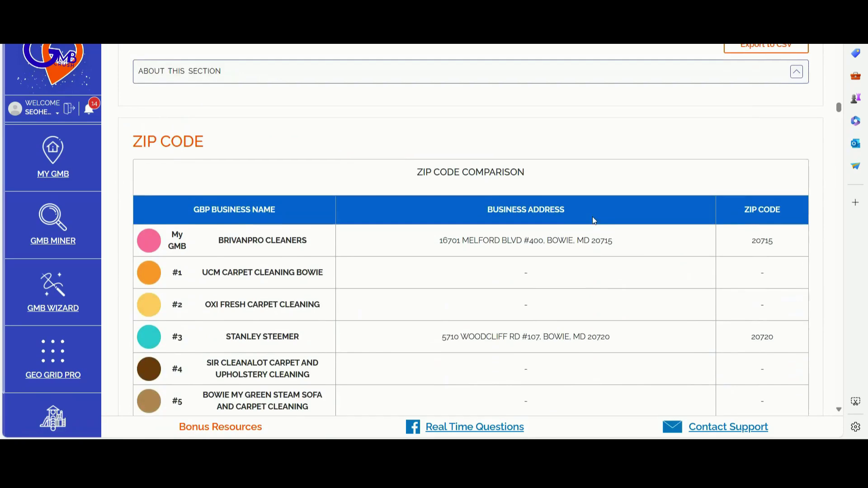
pyautogui.scroll(-3, 593, 218)
pyautogui.scroll(2, 593, 217)
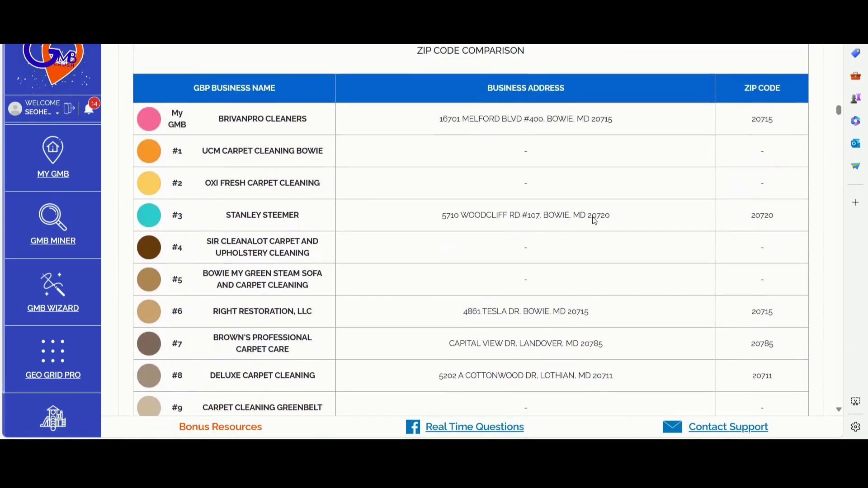
pyautogui.scroll(-6, 593, 218)
pyautogui.moveTo(252, 301)
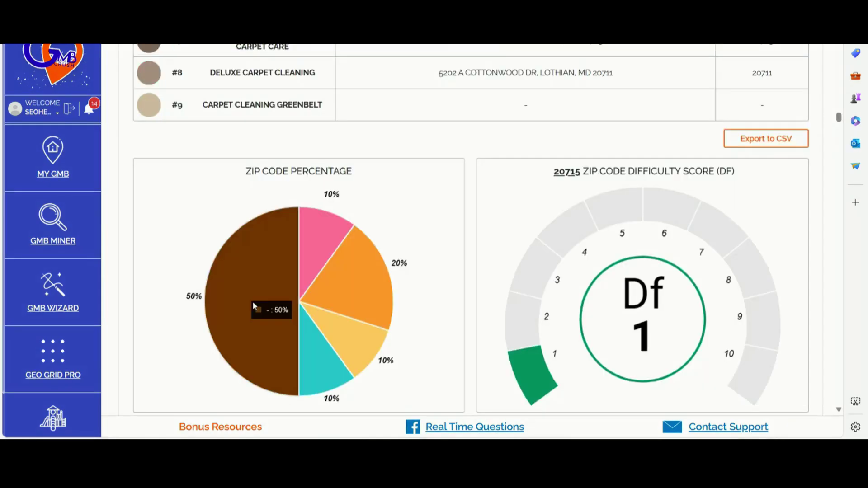
pyautogui.scroll(5, 253, 301)
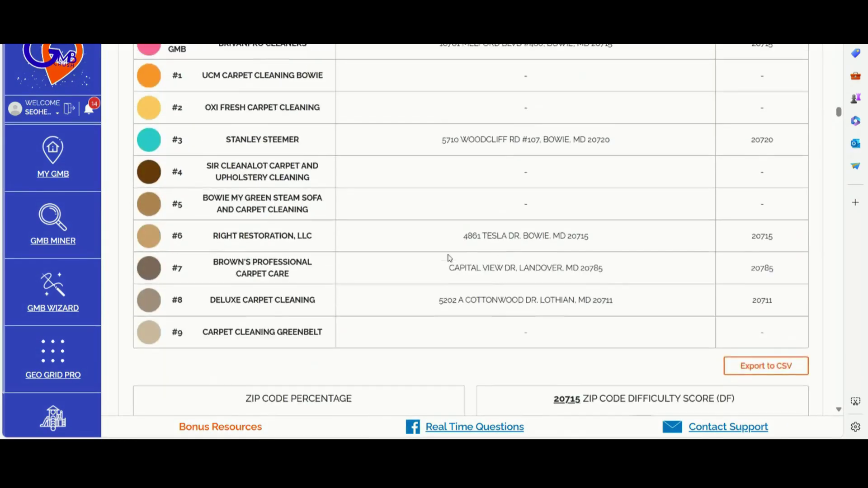
pyautogui.scroll(4, 520, 235)
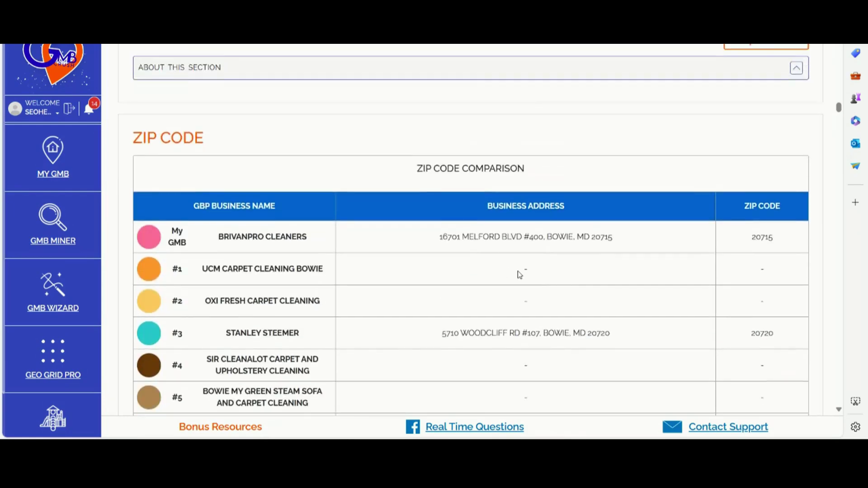
pyautogui.scroll(-9, 549, 272)
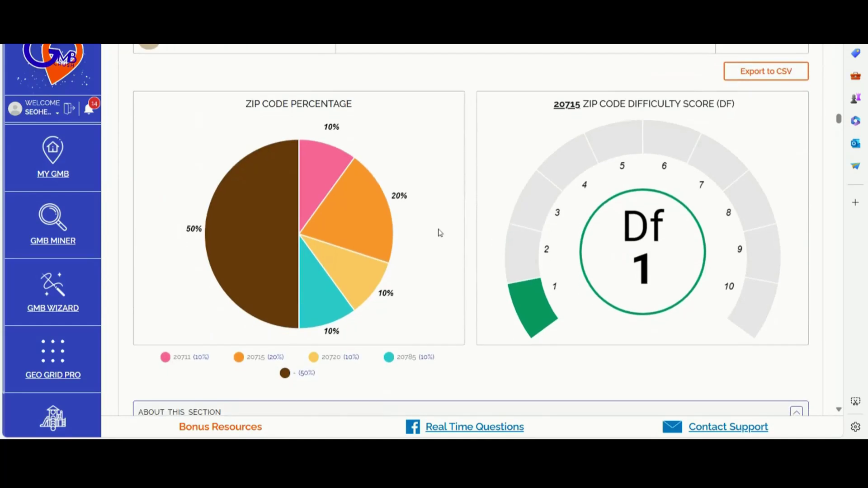
# Step: Read each ZIP code's percentage share on the Zip Code Percentage pie chart
pyautogui.moveTo(367, 201)
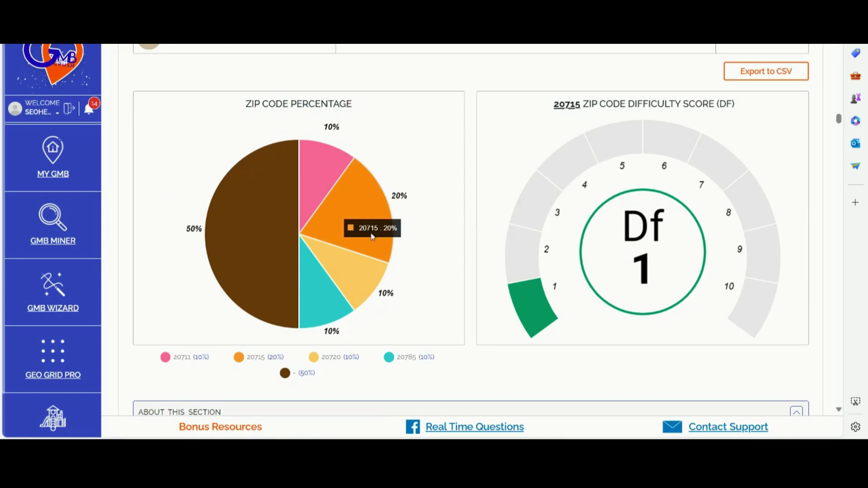
pyautogui.moveTo(384, 260)
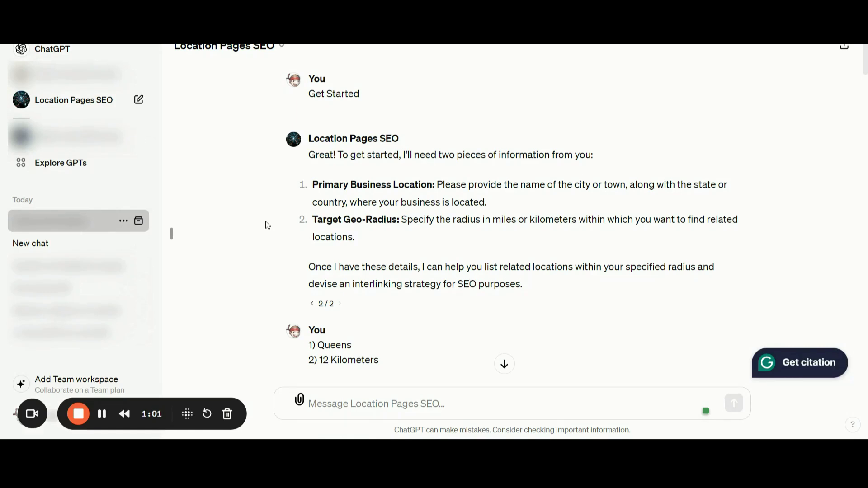
# Step: Read the start of the 20 Queens neighborhoods list, beginning with Astoria, dismissing a stray menu
pyautogui.scroll(-3, 378, 230)
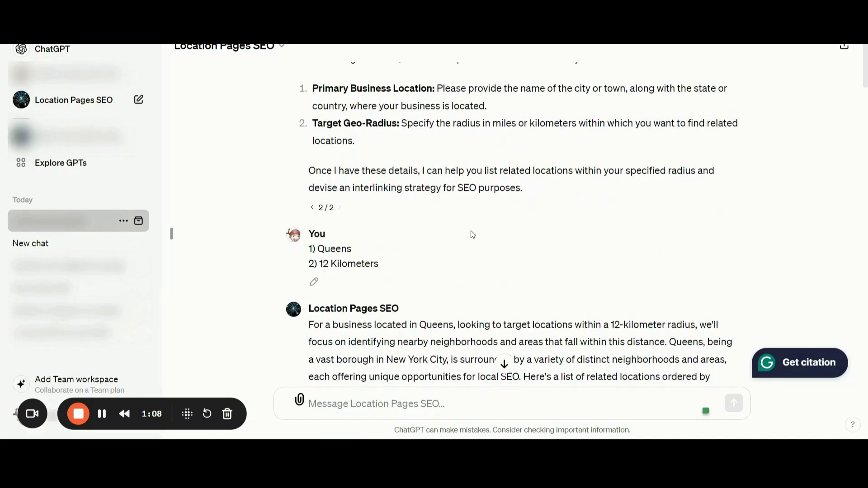
pyautogui.scroll(1, 471, 234)
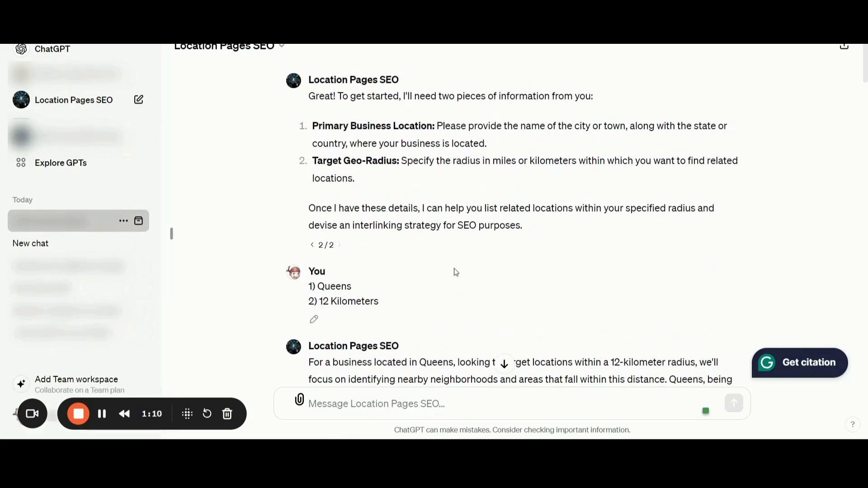
pyautogui.scroll(-1, 456, 271)
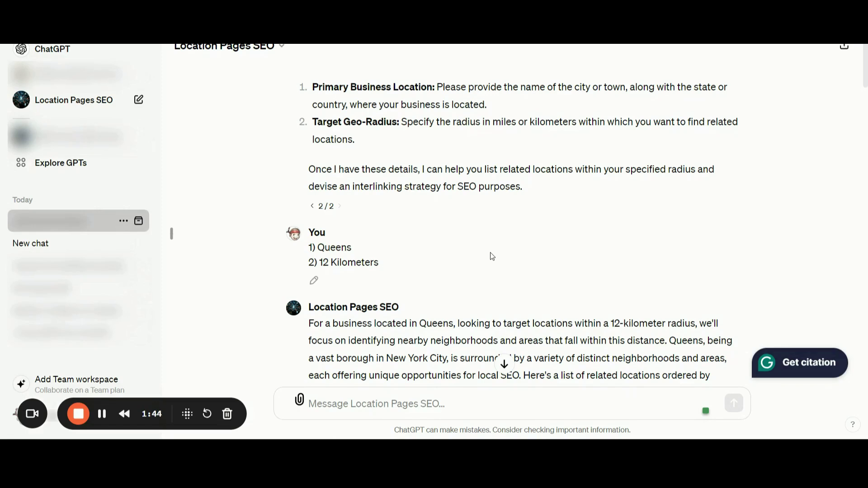
pyautogui.rightClick(490, 253)
pyautogui.click(445, 261)
pyautogui.scroll(-2, 446, 262)
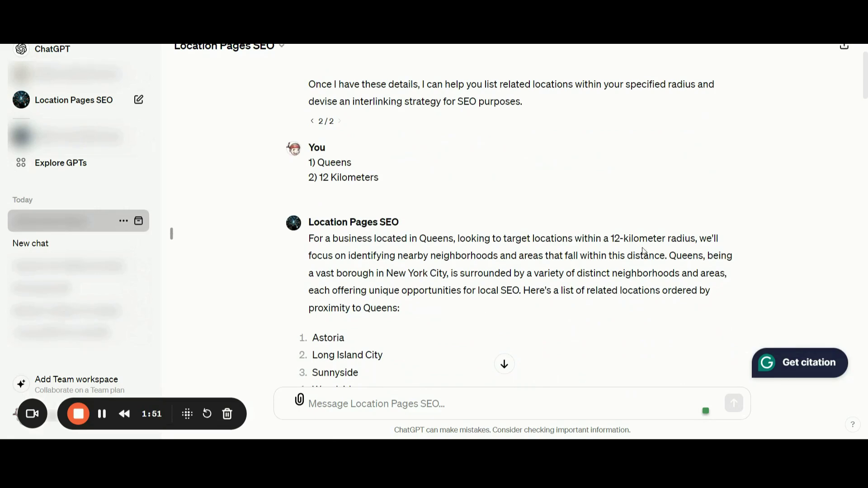
pyautogui.scroll(-1, 552, 269)
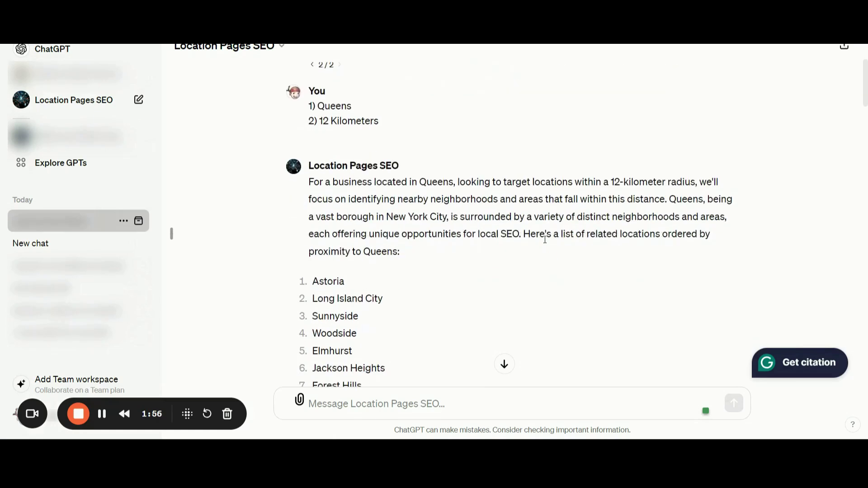
# Step: Scroll on past Middle Village to the Interlink Strategy for SEO heading
pyautogui.scroll(-2, 579, 249)
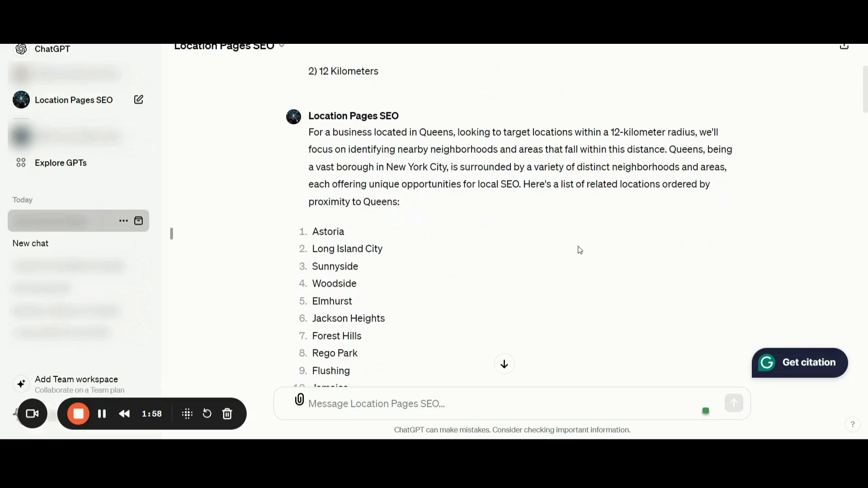
pyautogui.scroll(1, 541, 219)
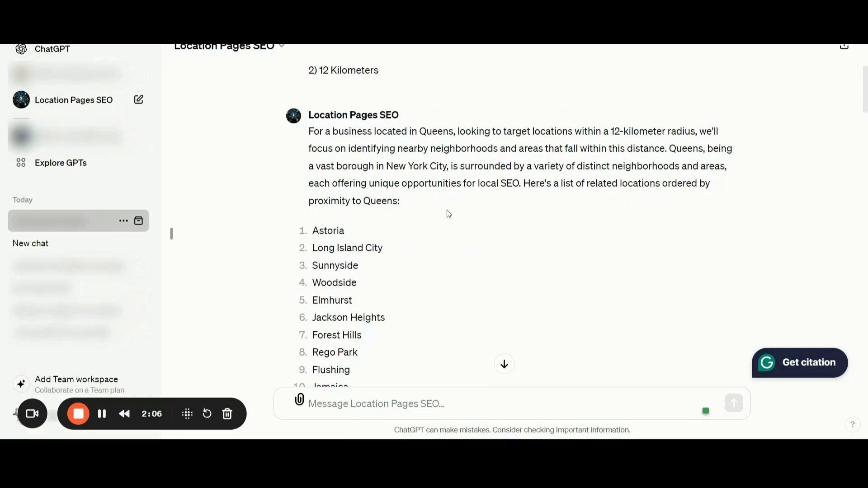
pyautogui.scroll(-2, 449, 214)
pyautogui.scroll(-1, 447, 188)
pyautogui.scroll(1, 448, 184)
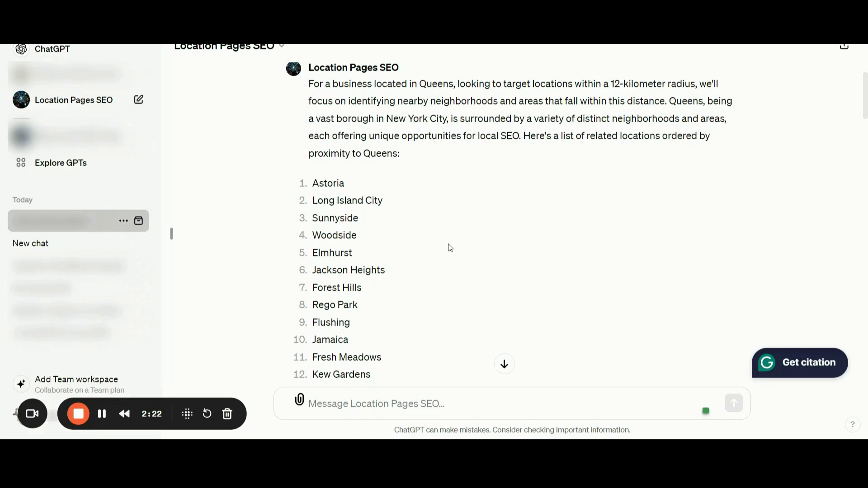
pyautogui.scroll(-1, 484, 217)
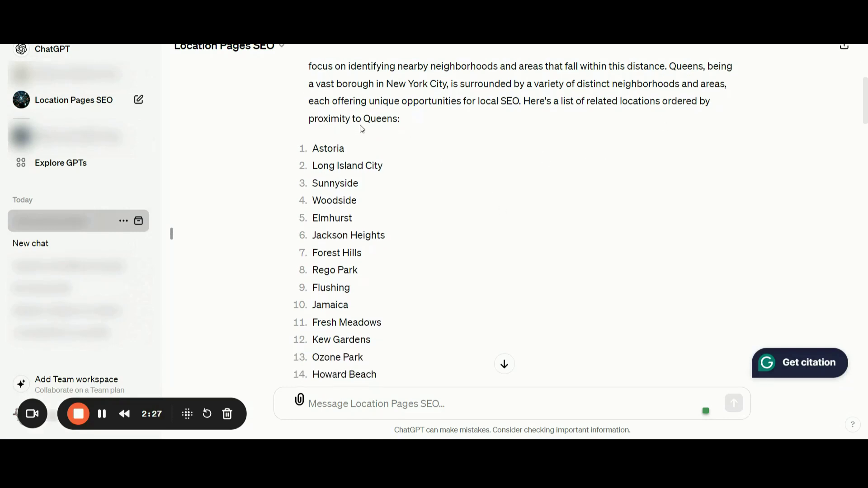
pyautogui.scroll(-1, 439, 162)
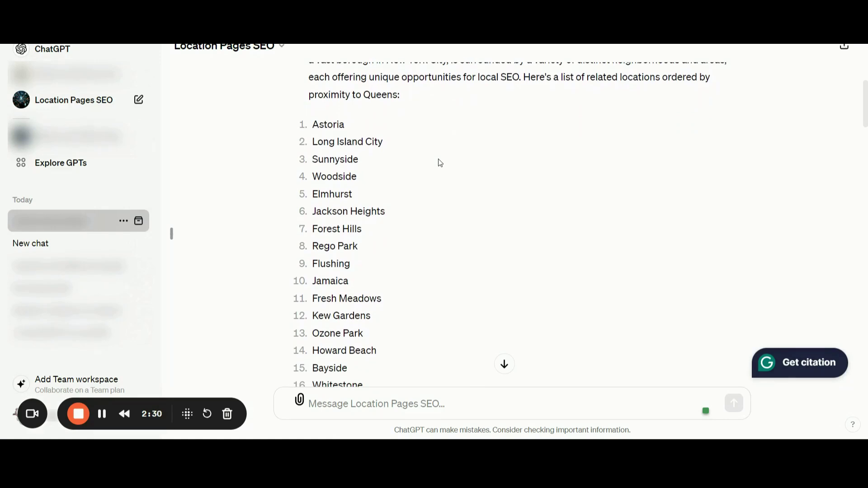
pyautogui.scroll(-8, 440, 163)
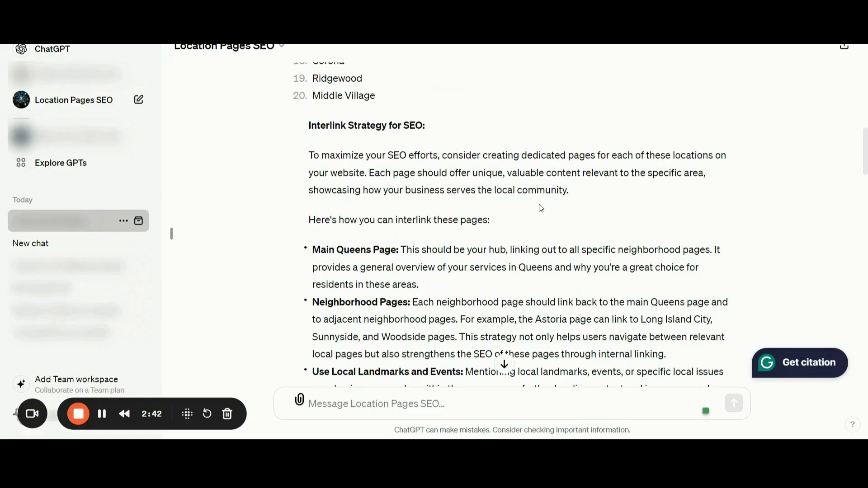
pyautogui.scroll(-1, 441, 208)
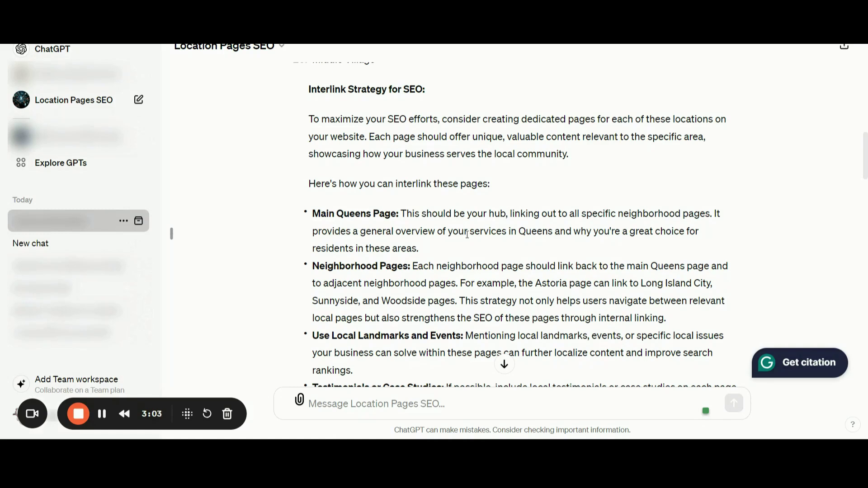
pyautogui.scroll(-2, 467, 234)
pyautogui.scroll(-1, 468, 234)
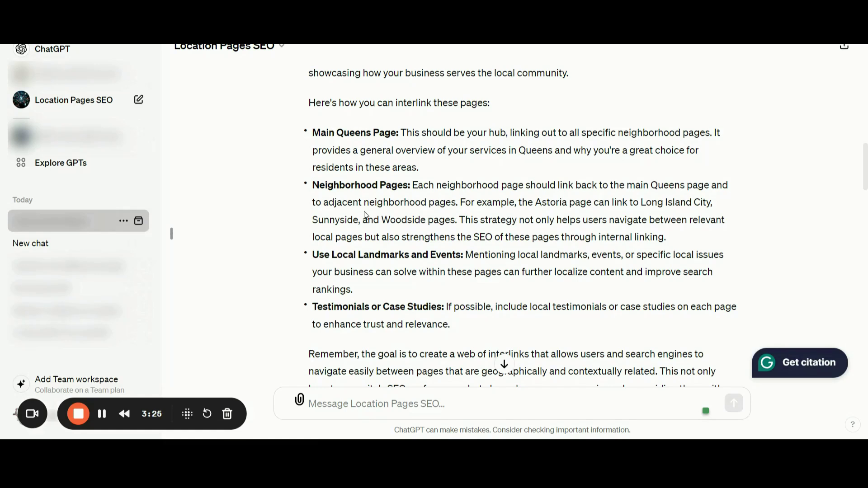
pyautogui.scroll(-2, 401, 229)
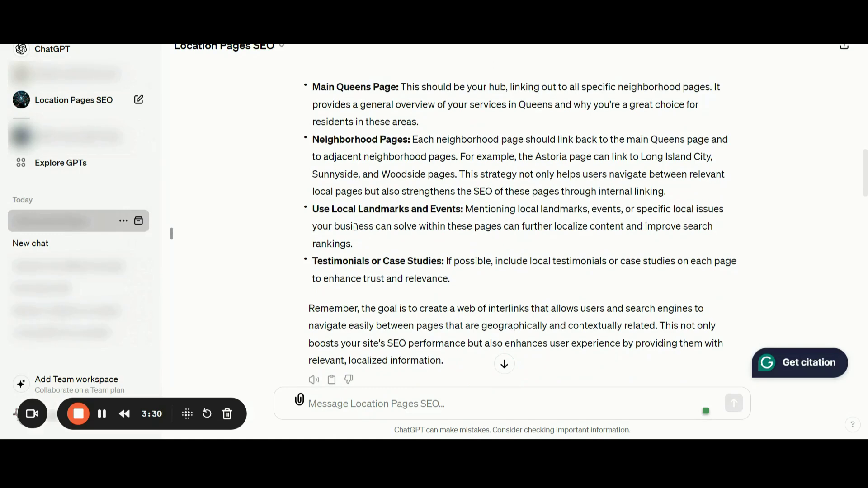
pyautogui.scroll(-1, 450, 224)
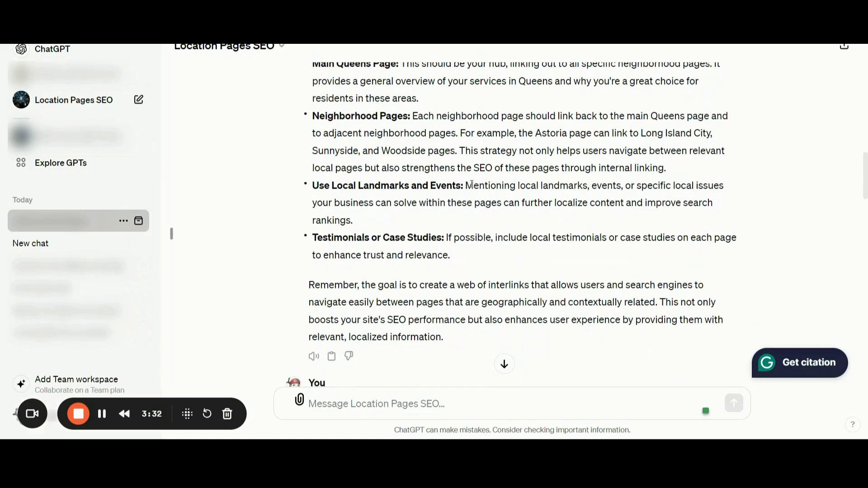
pyautogui.scroll(-1, 499, 184)
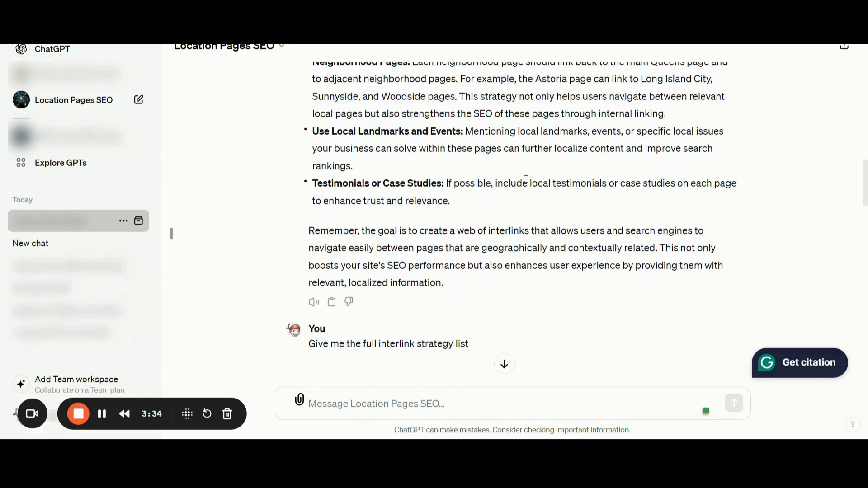
pyautogui.scroll(-4, 526, 180)
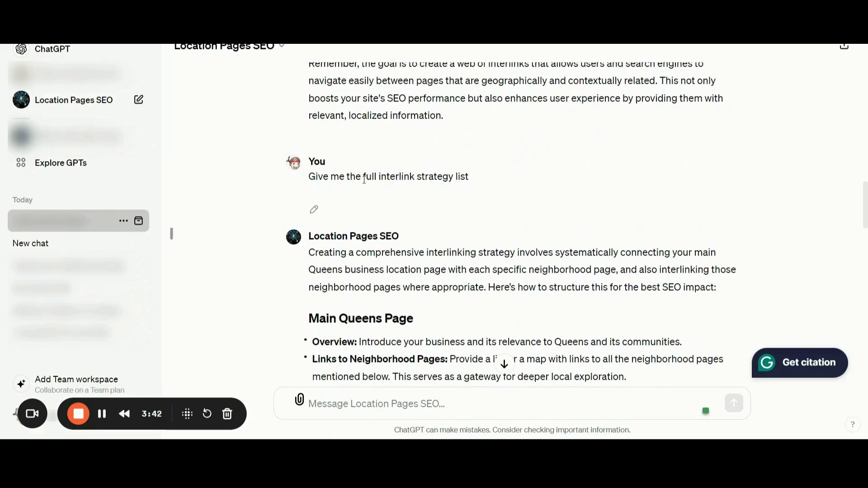
pyautogui.scroll(-2, 365, 179)
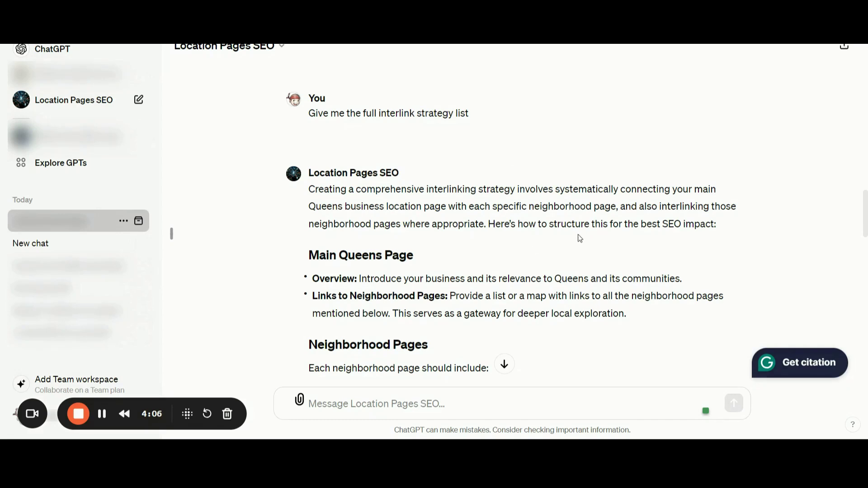
pyautogui.scroll(-1, 623, 235)
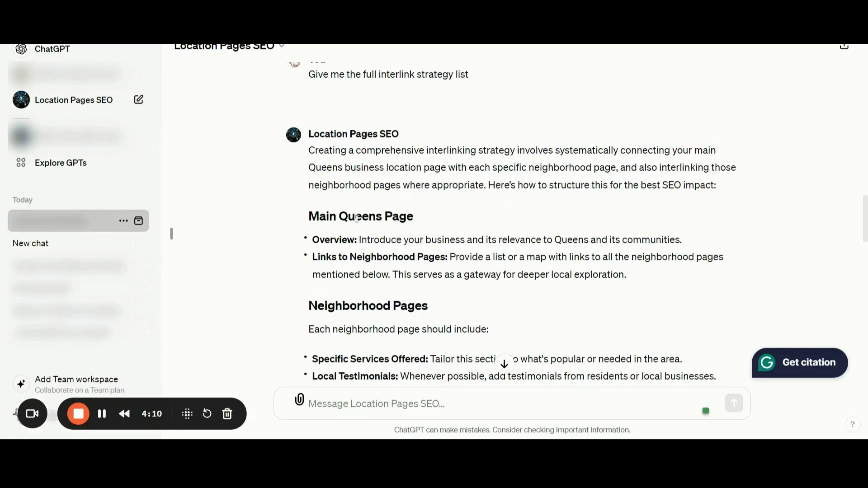
pyautogui.scroll(-2, 438, 213)
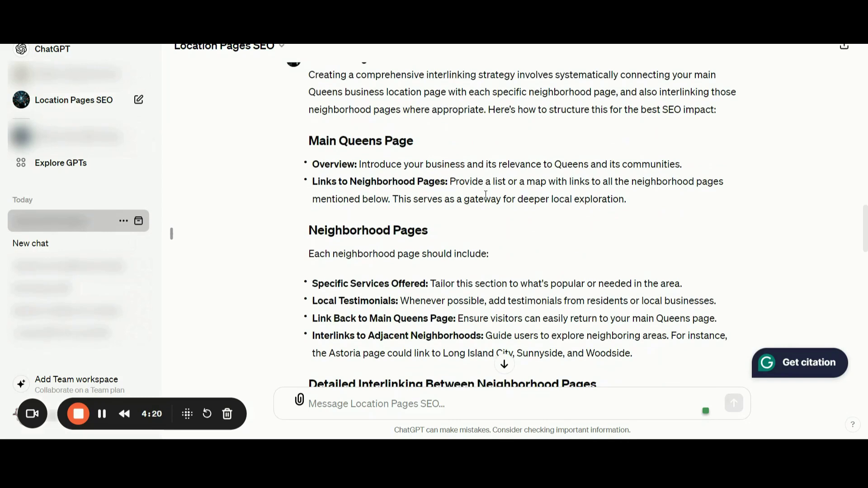
pyautogui.scroll(-1, 486, 194)
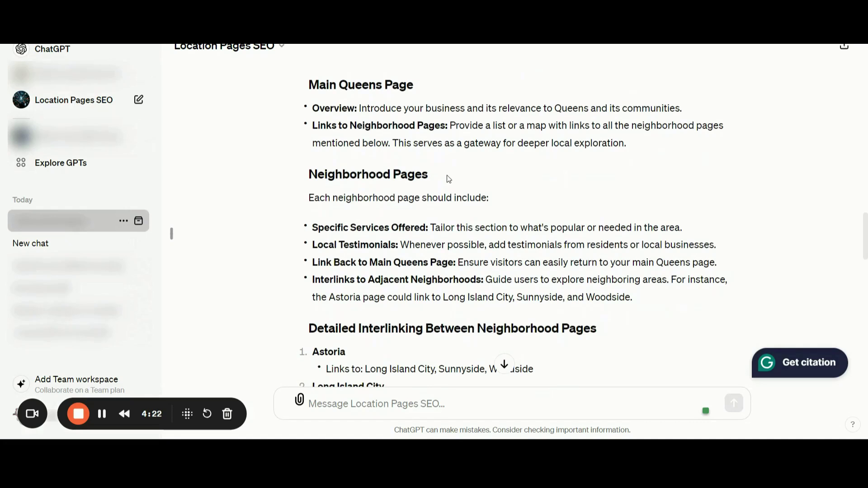
pyautogui.scroll(-1, 446, 177)
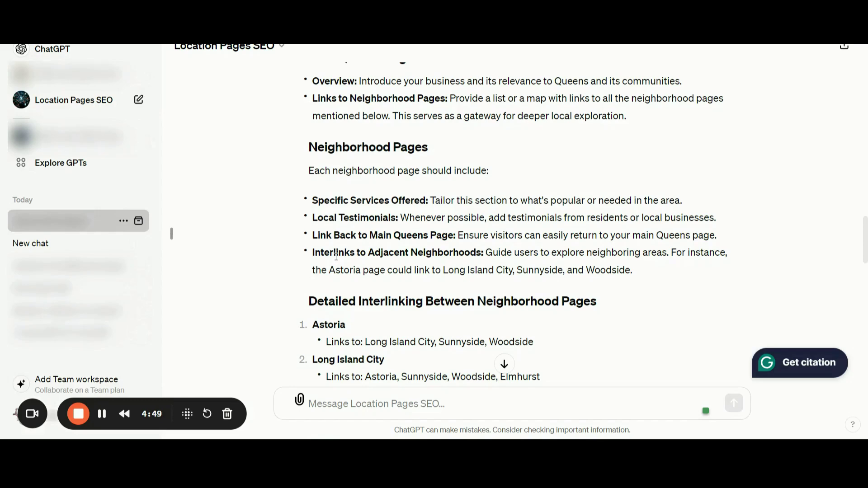
# Step: Scroll through the Detailed Interlinking list and Additional Strategies to the end of the answer
pyautogui.scroll(-2, 336, 256)
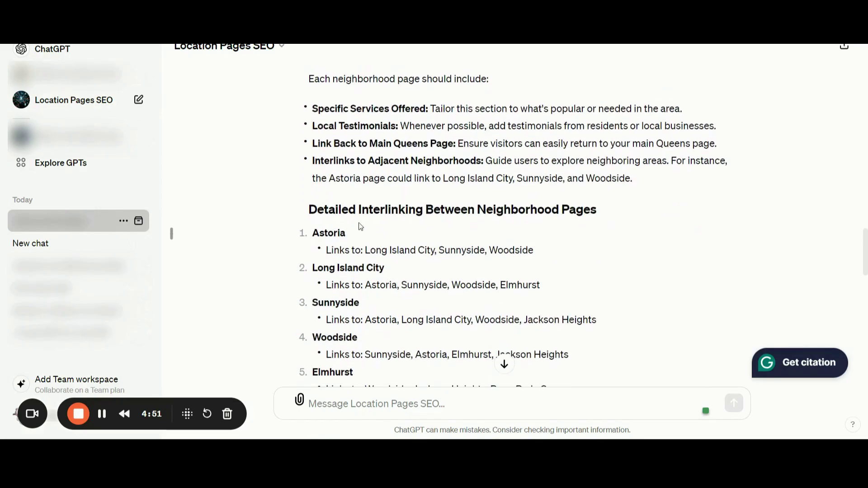
pyautogui.scroll(-1, 408, 229)
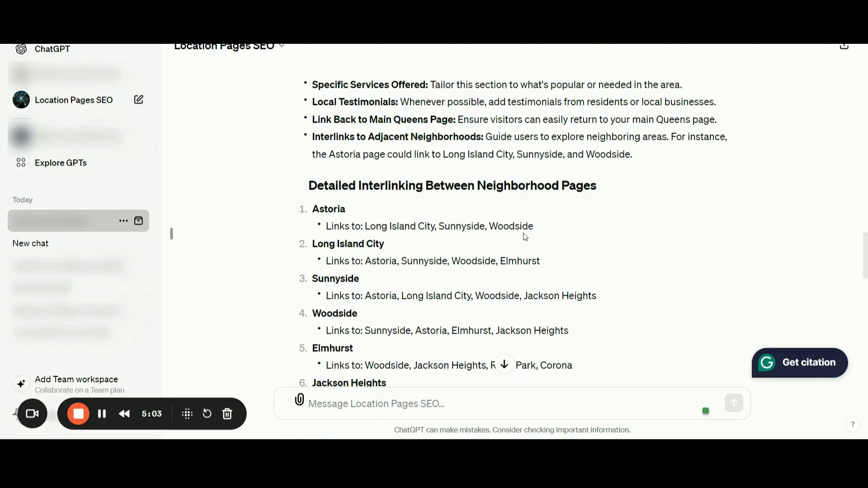
pyautogui.scroll(-1, 555, 235)
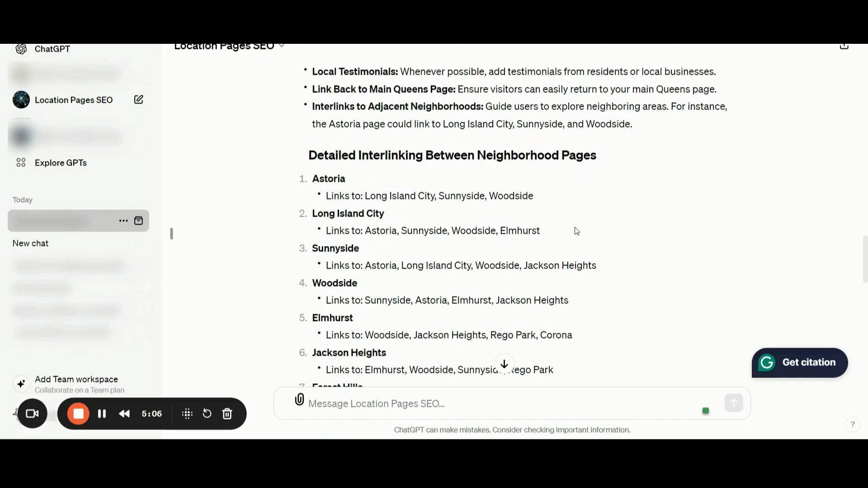
pyautogui.scroll(-1, 576, 229)
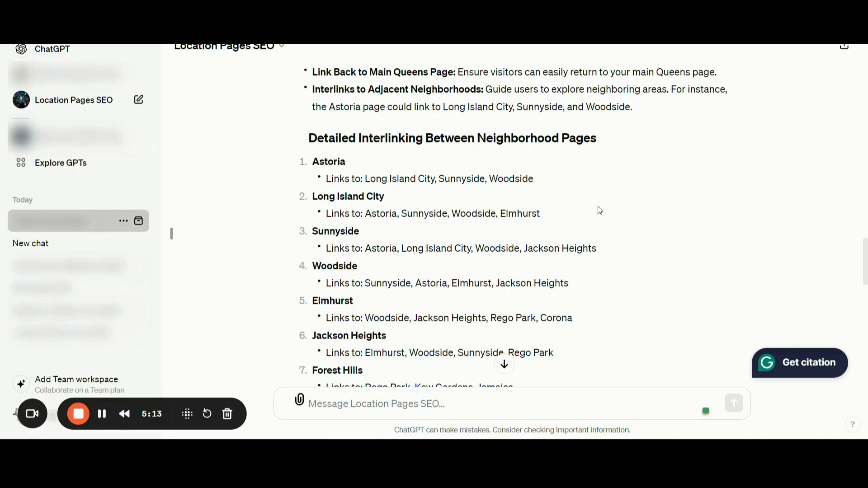
pyautogui.scroll(-15, 598, 208)
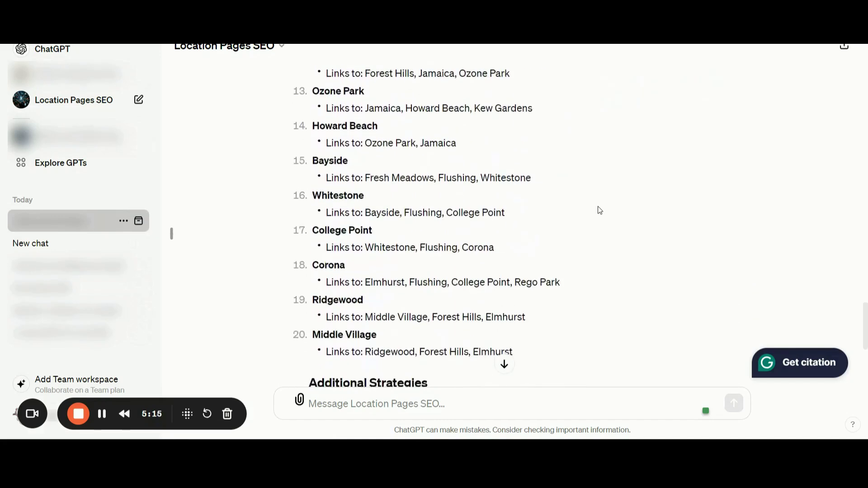
pyautogui.scroll(2, 597, 206)
pyautogui.scroll(-3, 597, 206)
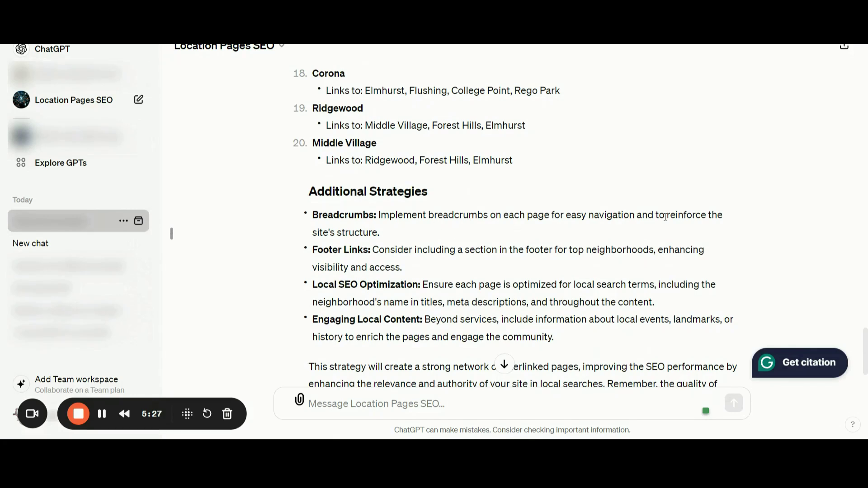
pyautogui.scroll(-1, 470, 229)
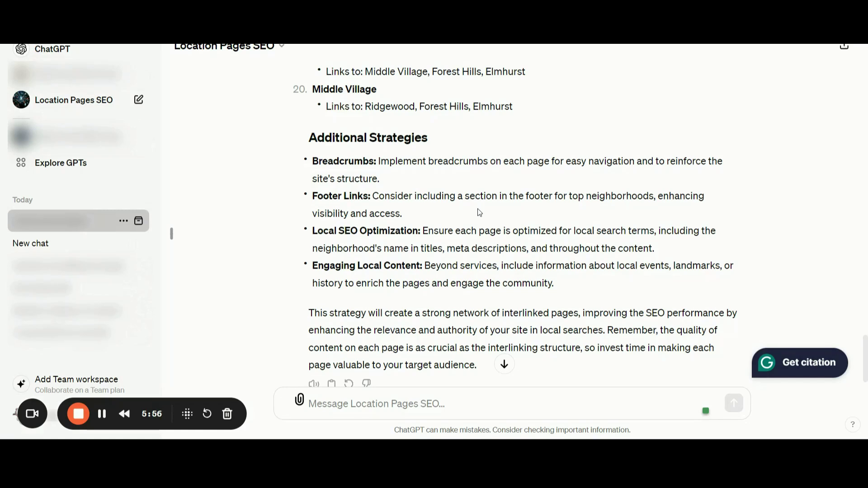
pyautogui.scroll(-1, 478, 212)
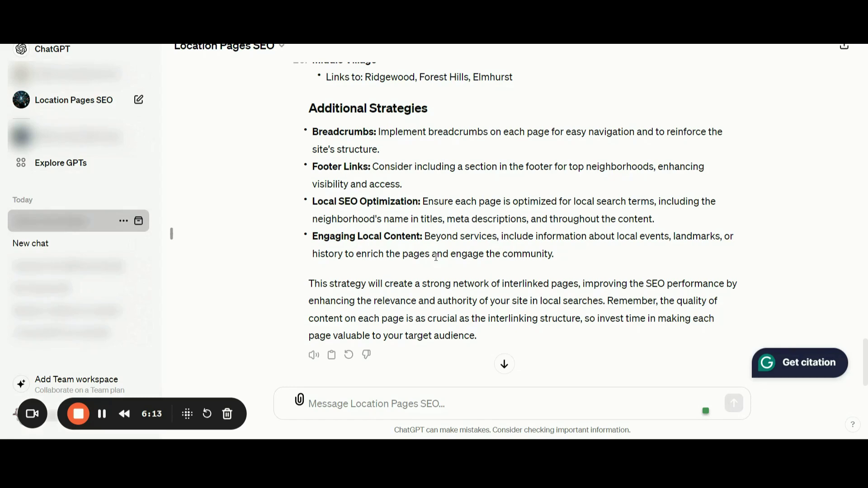
pyautogui.scroll(-1, 504, 247)
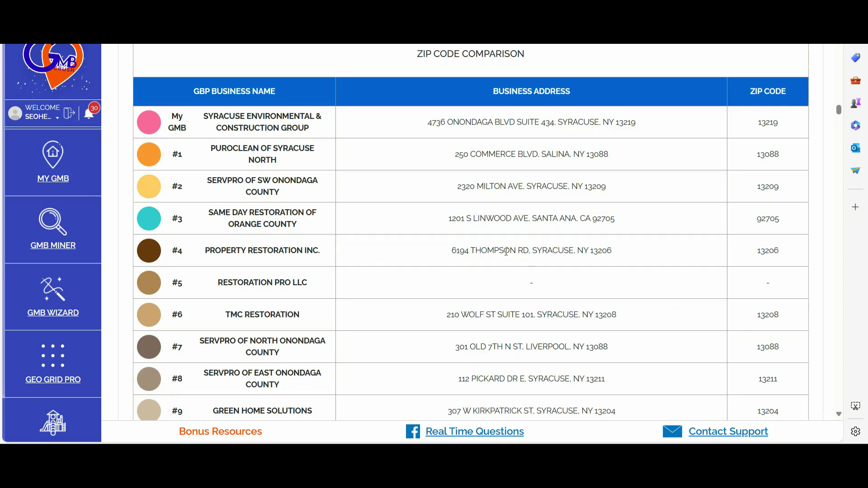
# Step: Review the ZIP Code Comparison table from ZIP 13219 down to Green Home Solutions and Export to CSV
pyautogui.scroll(1, 506, 252)
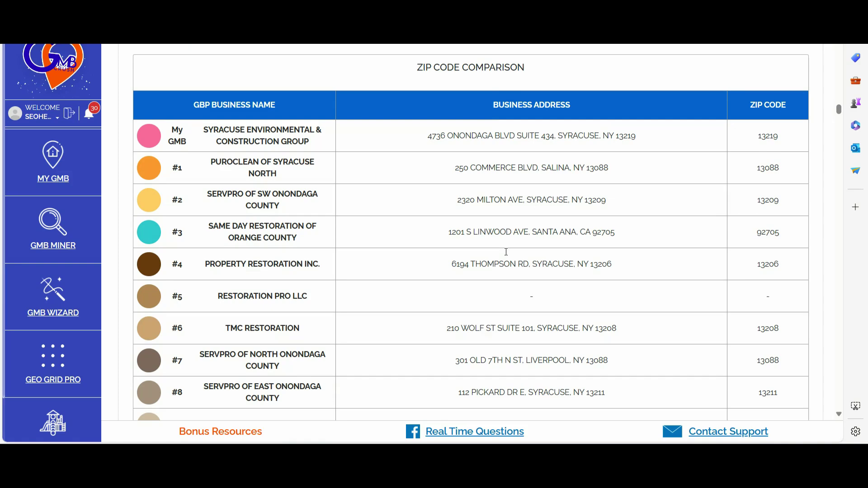
pyautogui.scroll(1, 506, 251)
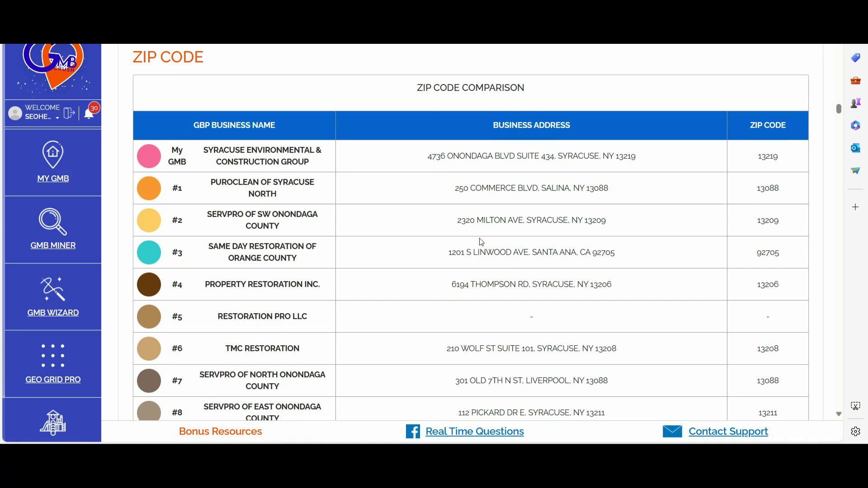
pyautogui.scroll(-5, 475, 269)
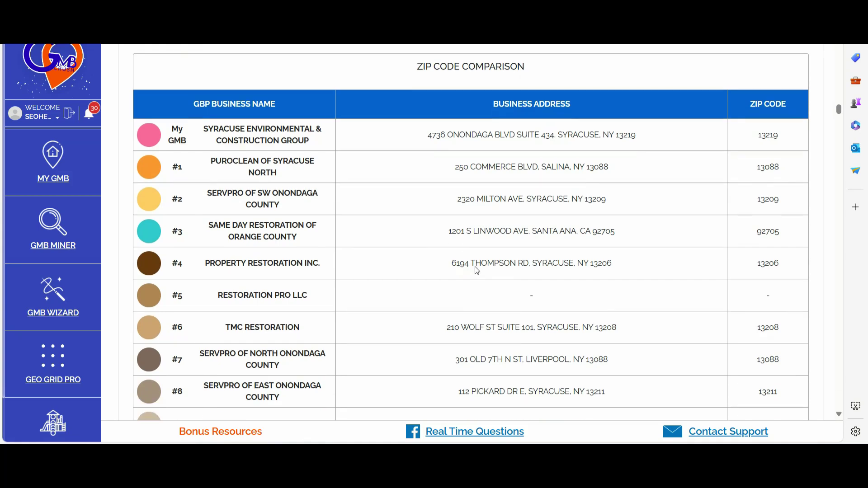
pyautogui.scroll(1, 476, 270)
pyautogui.scroll(1, 477, 270)
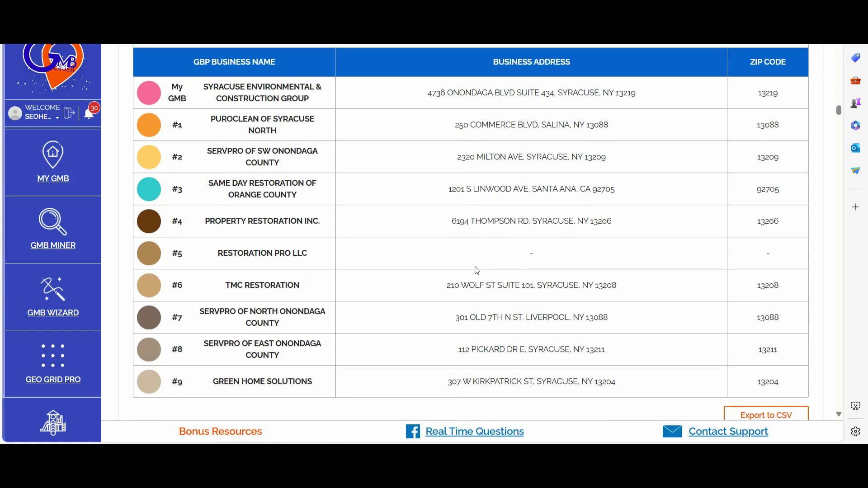
pyautogui.scroll(-1, 477, 270)
pyautogui.scroll(1, 476, 270)
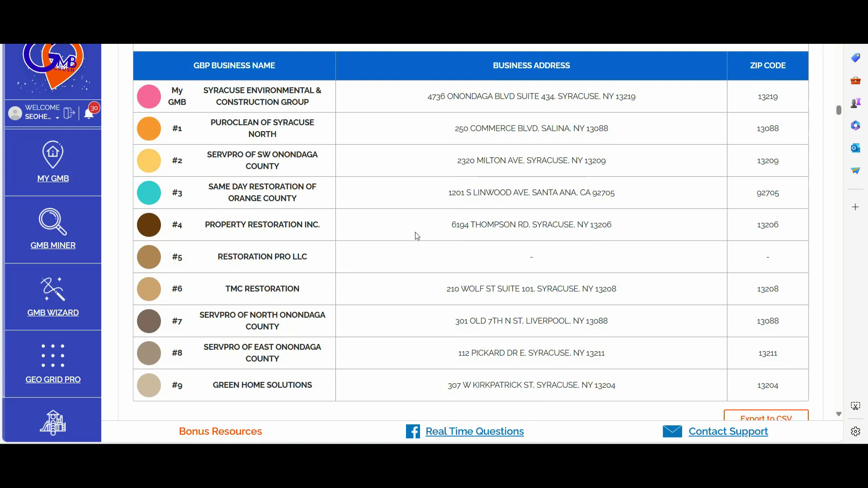
pyautogui.scroll(-1, 658, 256)
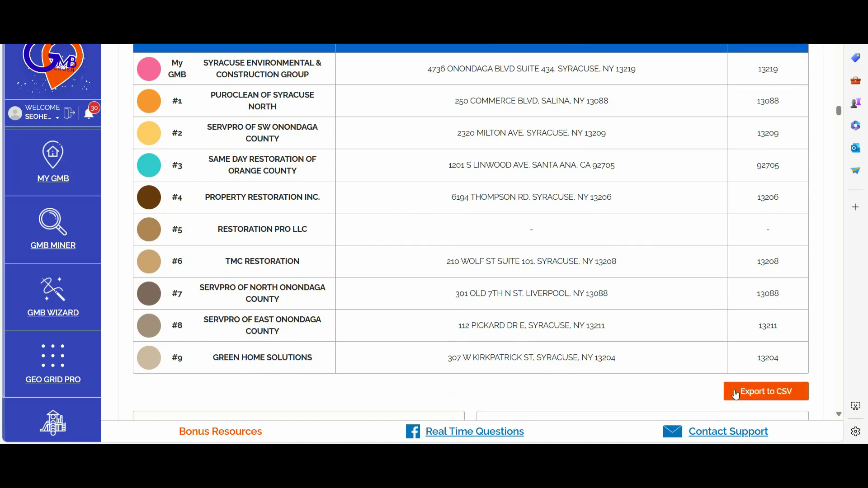